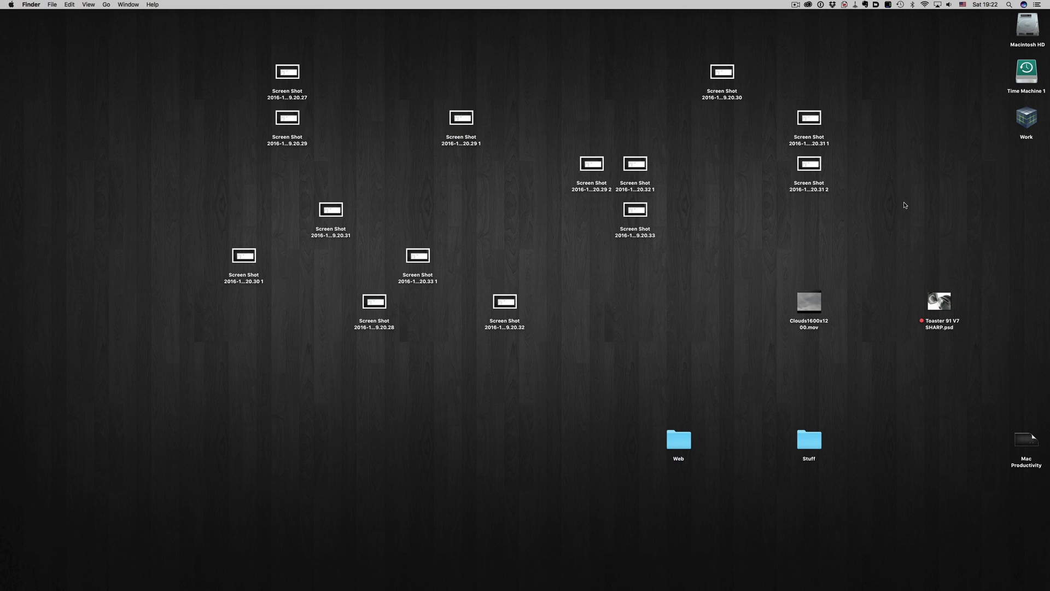
Step: Move the Clouds movie, the Toaster Photoshop file and one screenshot into the Stuff folder
{"action": "left_click_drag", "start_coordinate": [809, 302], "coordinate": [811, 440]}
{"action": "left_click", "coordinate": [942, 309]}
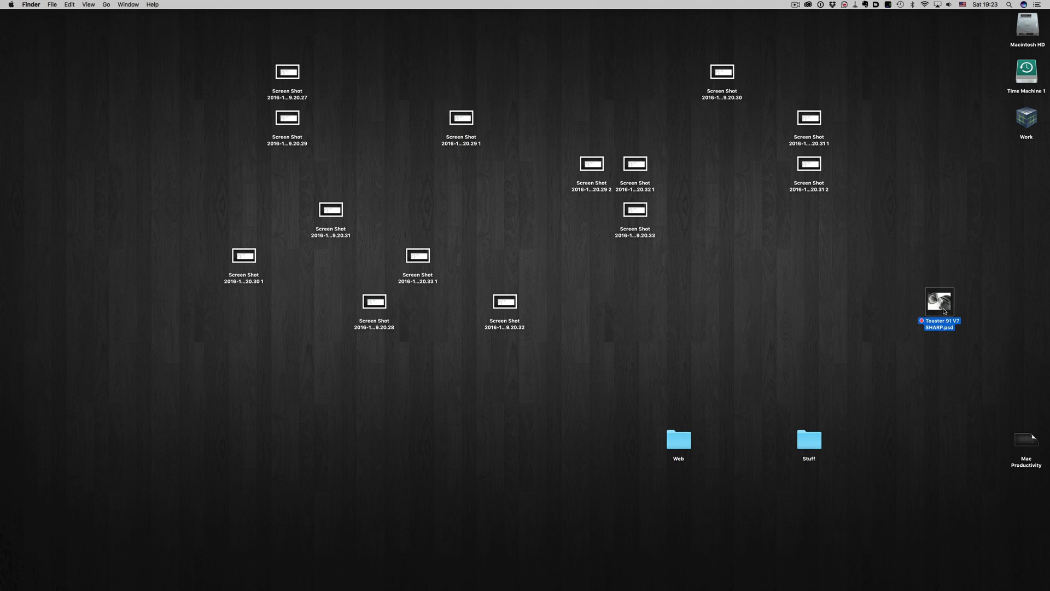
{"action": "left_click_drag", "start_coordinate": [944, 310], "coordinate": [809, 440]}
{"action": "left_click_drag", "start_coordinate": [810, 181], "coordinate": [810, 440]}
Step: Delete the remaining desktop screenshots in two batches with Cmd+Delete
{"action": "left_click_drag", "start_coordinate": [403, 87], "coordinate": [660, 273]}
{"action": "key", "text": "super+BackSpace"}
{"action": "left_click_drag", "start_coordinate": [235, 61], "coordinate": [862, 366]}
{"action": "key", "text": "super+BackSpace"}
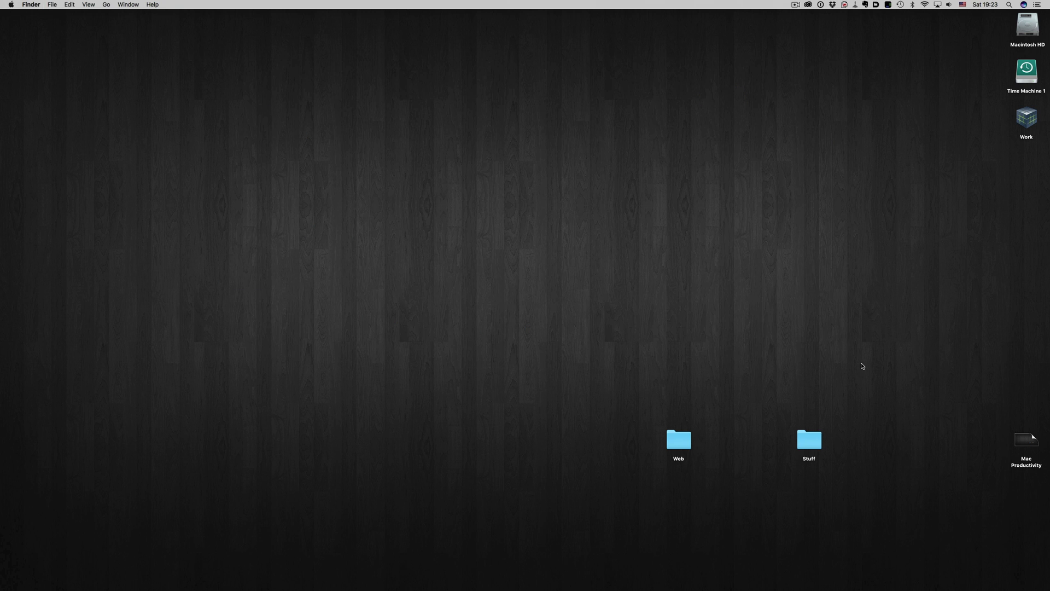
Step: Empty the Trash from the Dock and confirm the permanent deletion
{"action": "mouse_move", "coordinate": [947, 586]}
{"action": "right_click", "coordinate": [954, 568]}
{"action": "left_click", "coordinate": [957, 531]}
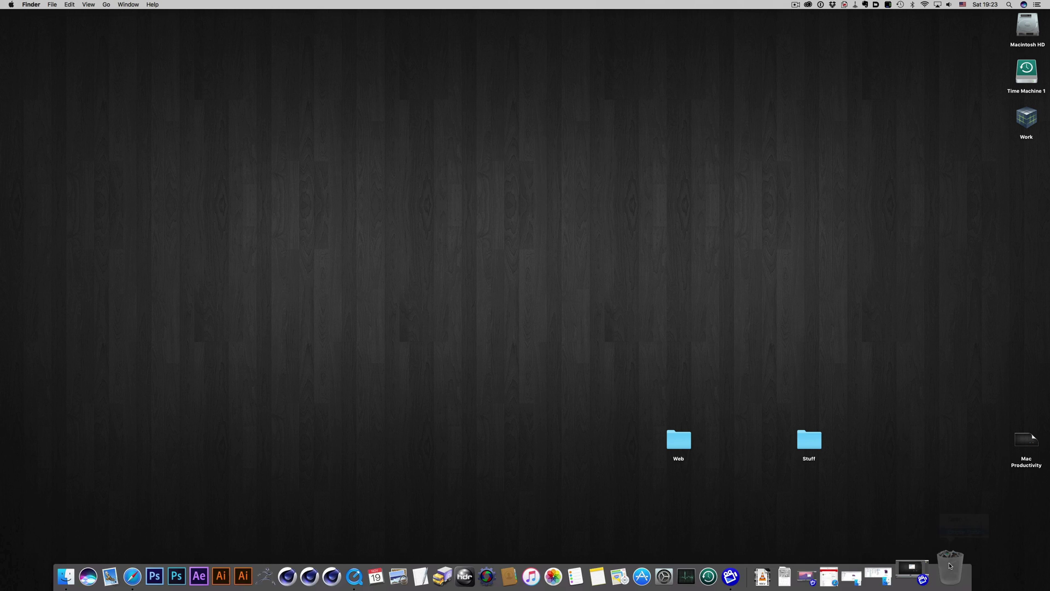
{"action": "left_click", "coordinate": [587, 192]}
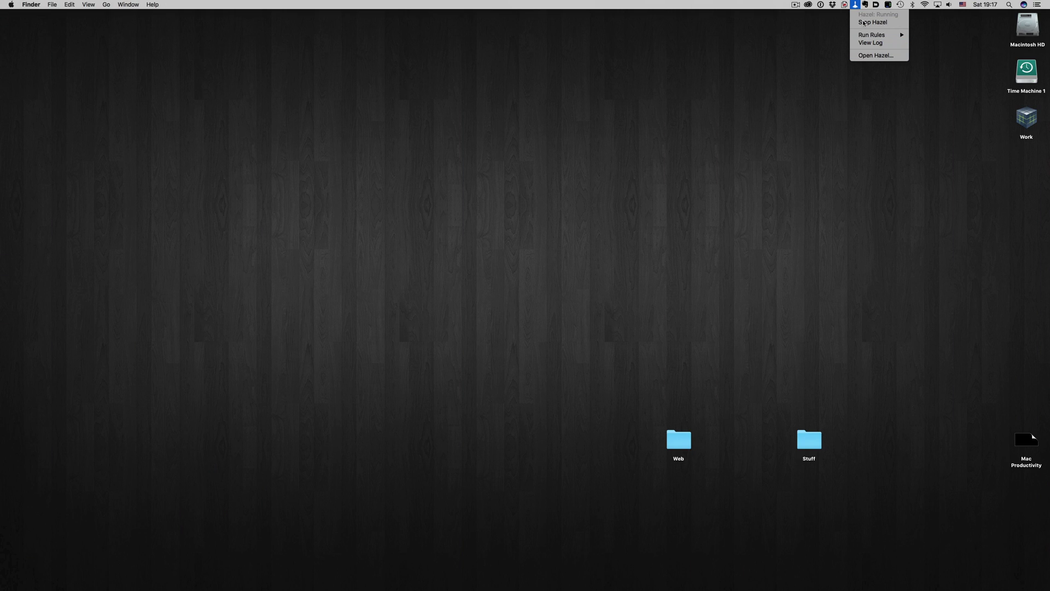
Step: Add Stuff to Hazel's watched folders, then draft a three-condition Move rule and cancel it
{"action": "left_click", "coordinate": [875, 55]}
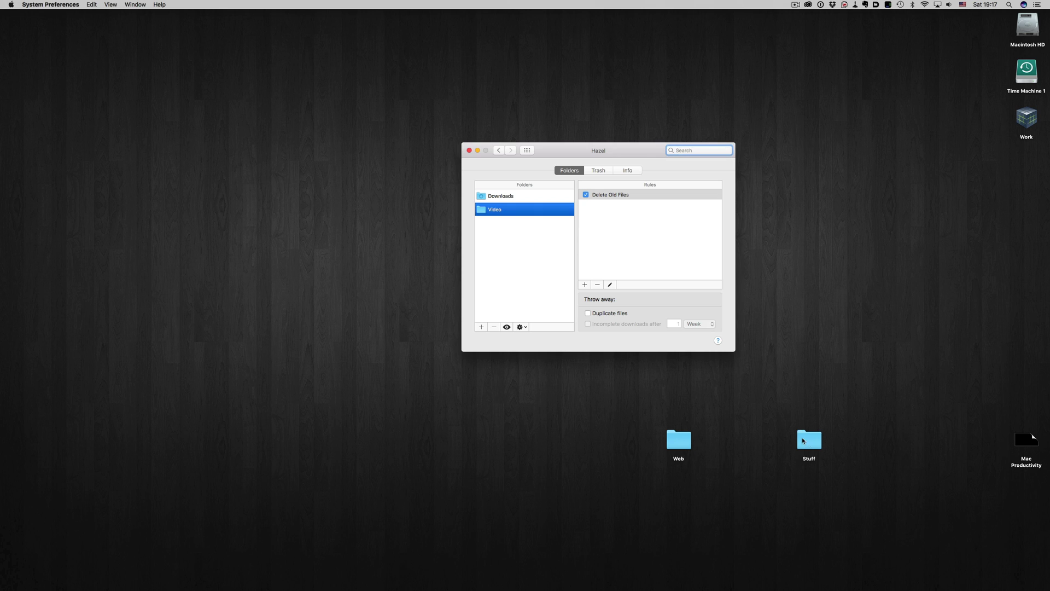
{"action": "left_click_drag", "start_coordinate": [808, 443], "coordinate": [509, 280]}
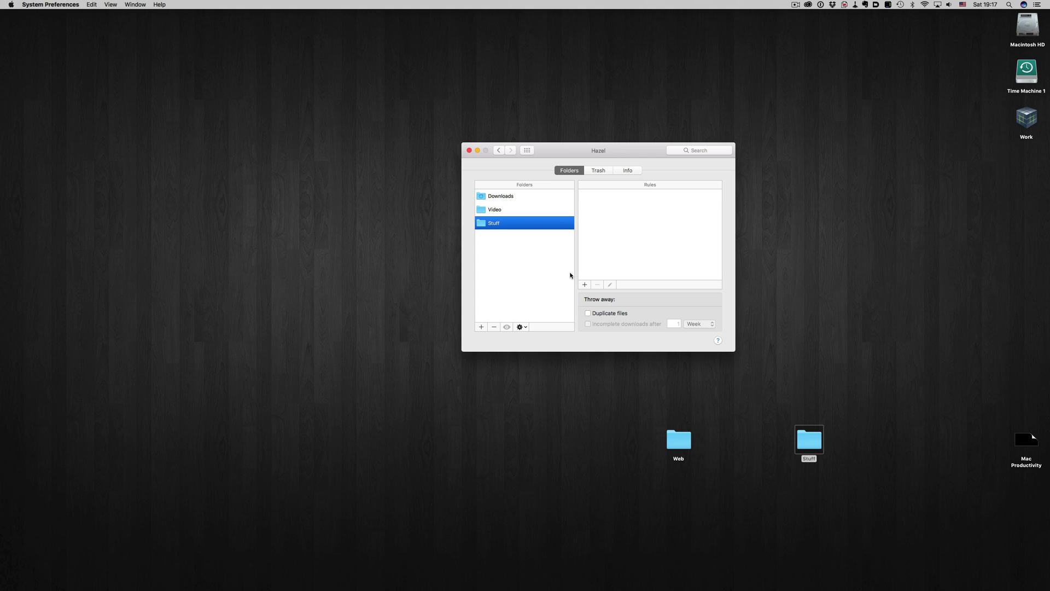
{"action": "left_click", "coordinate": [584, 284]}
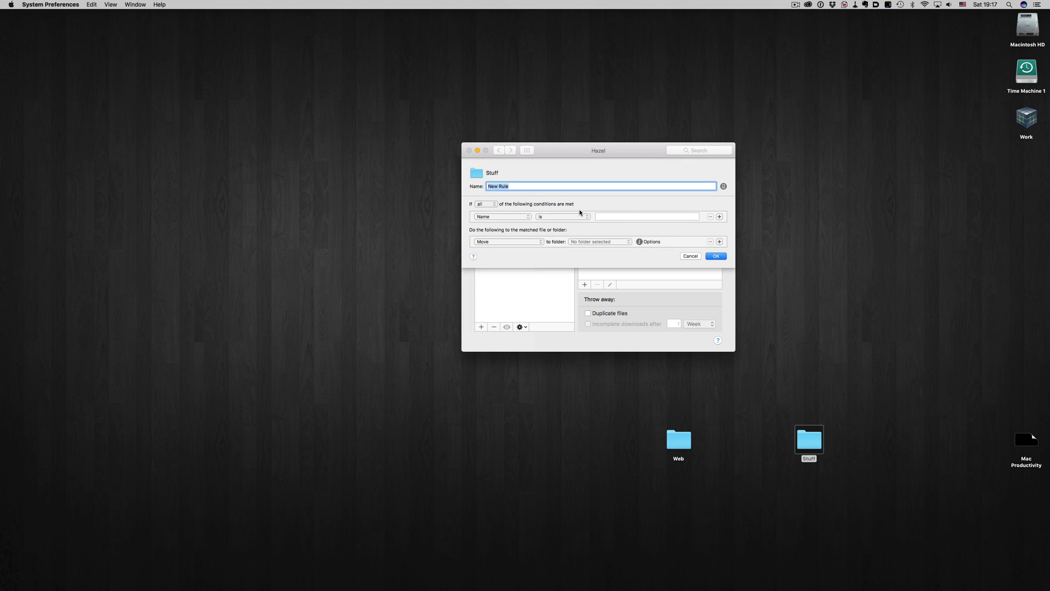
{"action": "left_click", "coordinate": [719, 217]}
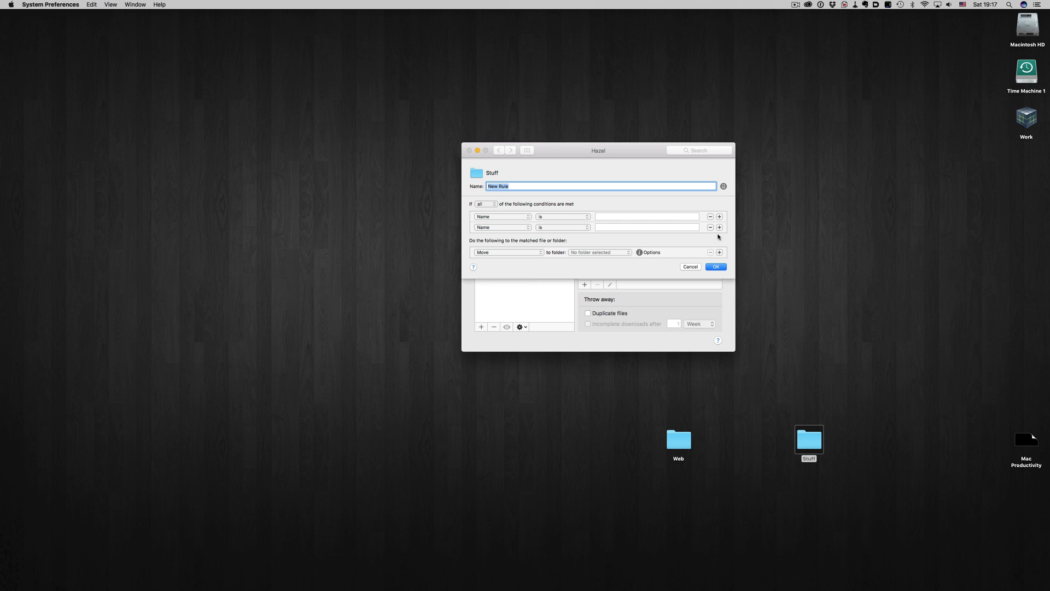
{"action": "left_click", "coordinate": [720, 227]}
{"action": "left_click", "coordinate": [524, 267]}
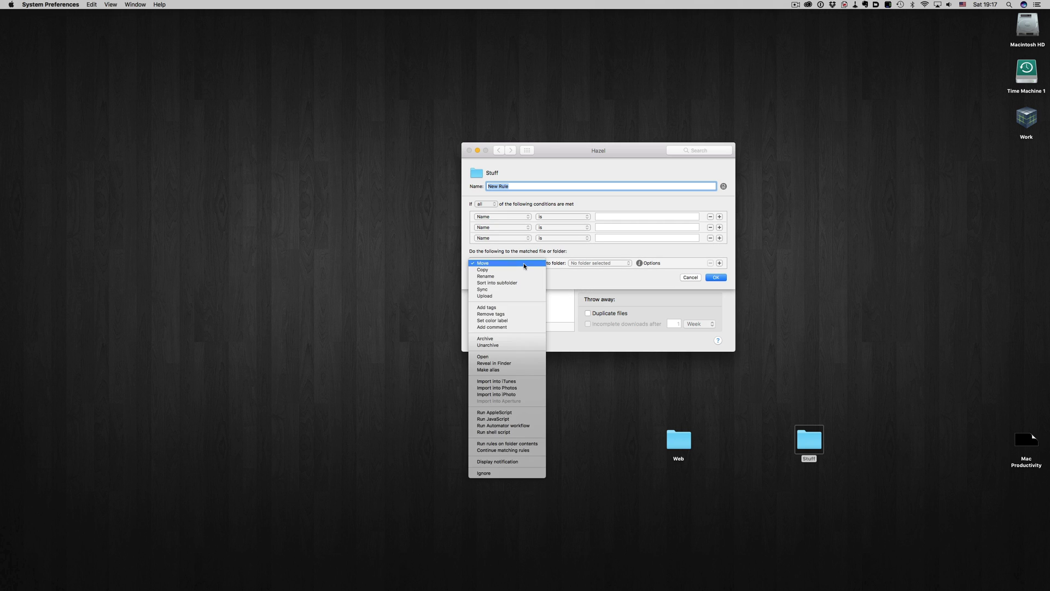
{"action": "left_click", "coordinate": [584, 280]}
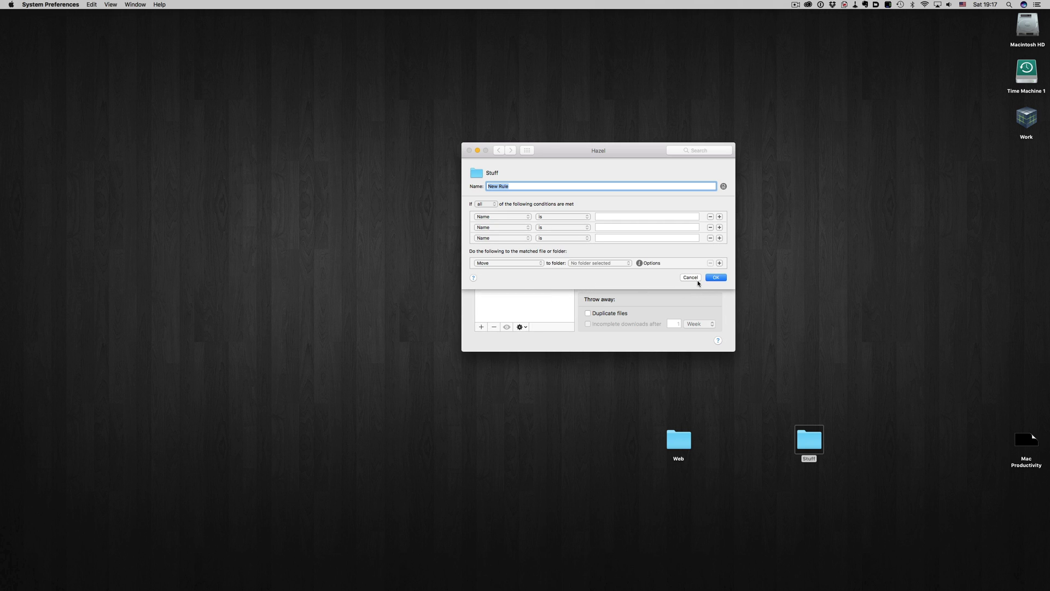
{"action": "left_click", "coordinate": [691, 278]}
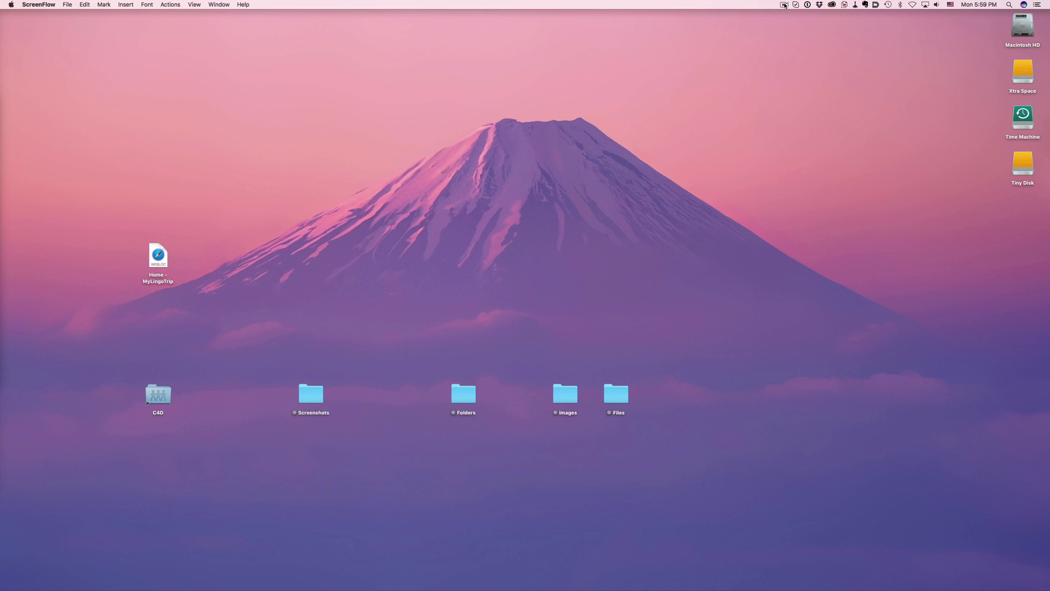
Step: Open Hazel's settings from the menu bar and view the Downloads, then Desktop, folder rules
{"action": "left_click", "coordinate": [854, 5]}
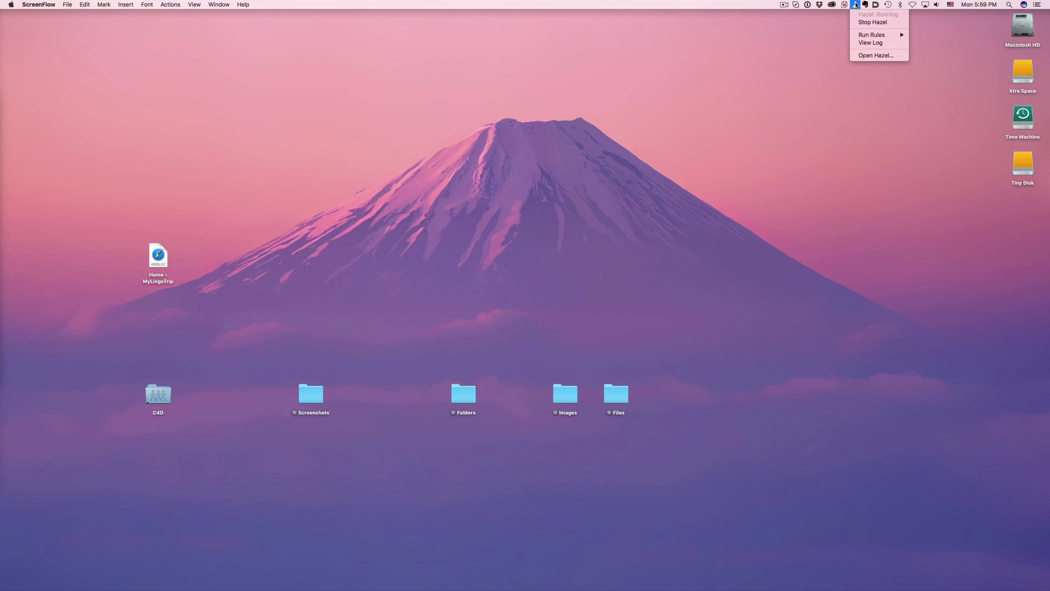
{"action": "left_click", "coordinate": [857, 57]}
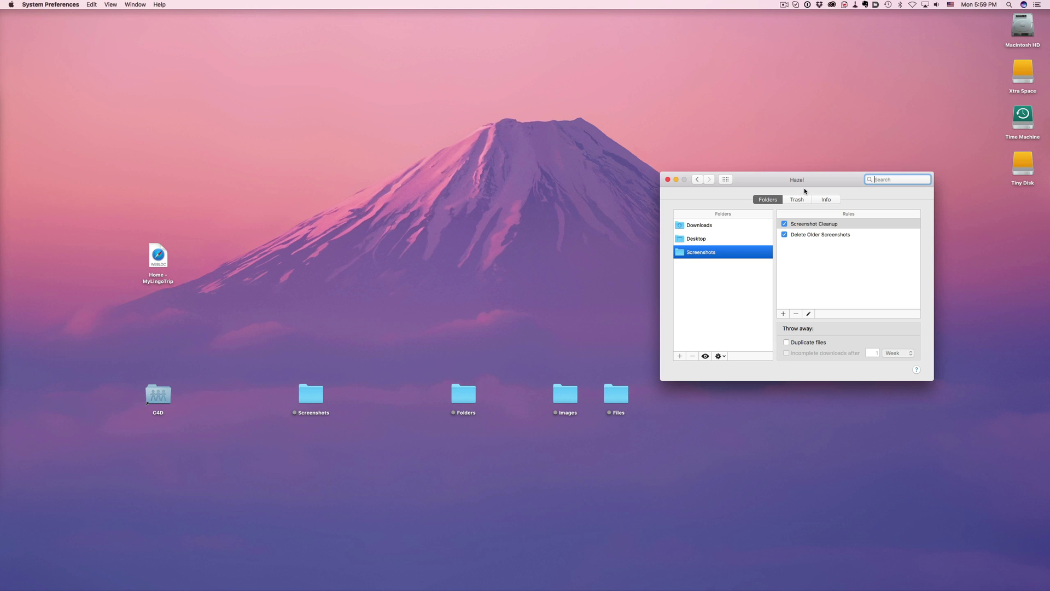
{"action": "left_click", "coordinate": [723, 228]}
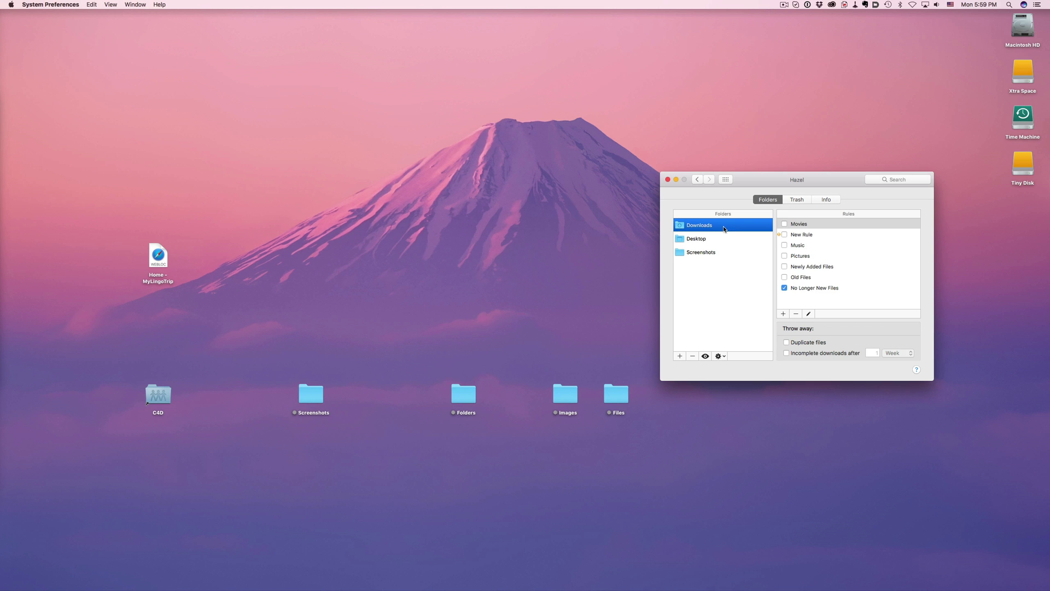
{"action": "left_click", "coordinate": [720, 239]}
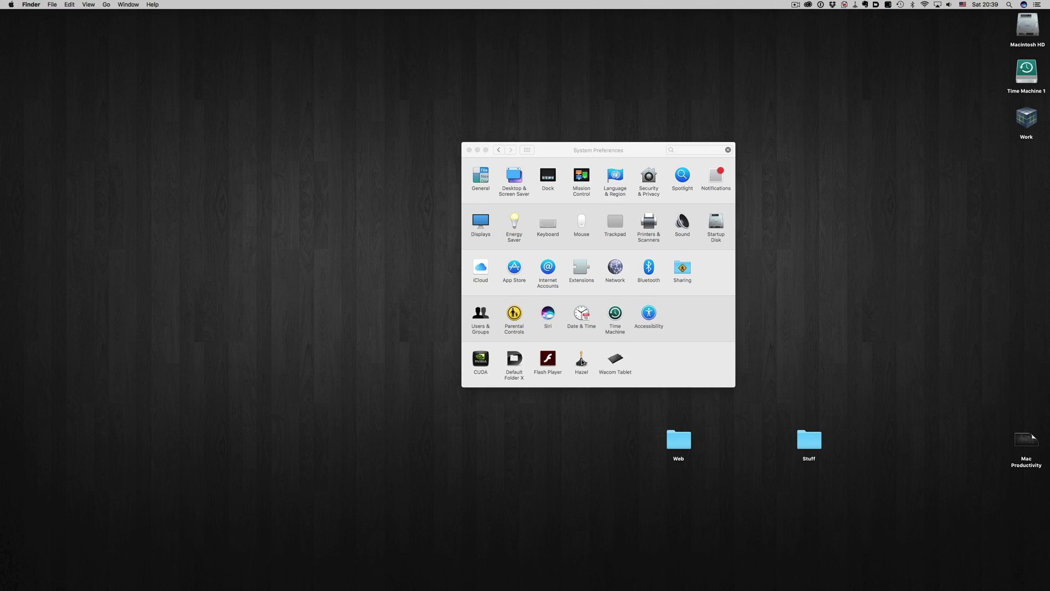
Step: Open the Hazel pane and inspect the No Longer New Files rule, closing it unchanged
{"action": "left_click", "coordinate": [581, 359]}
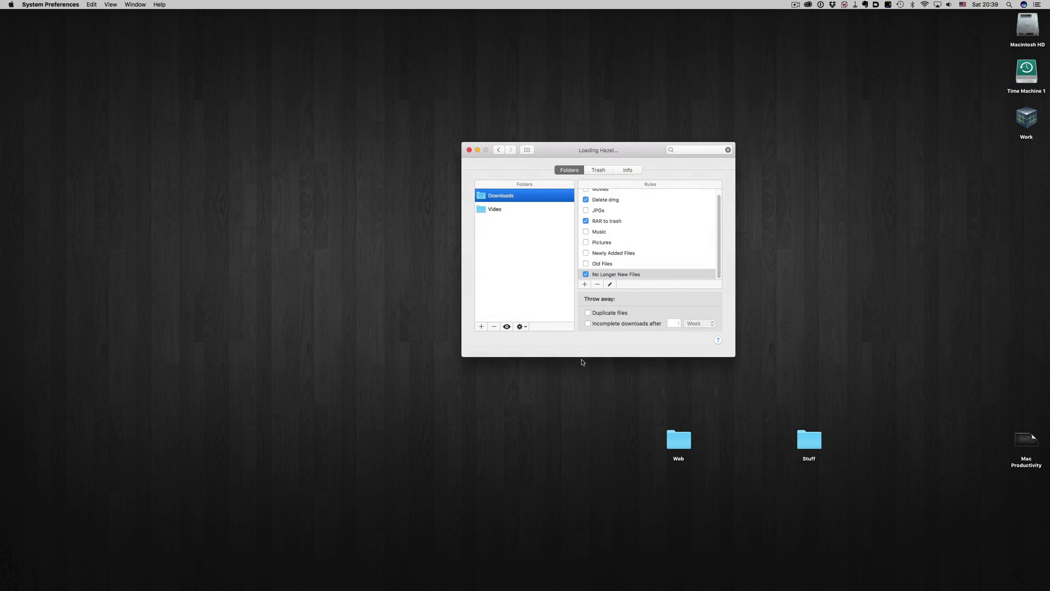
{"action": "double_click", "coordinate": [638, 275]}
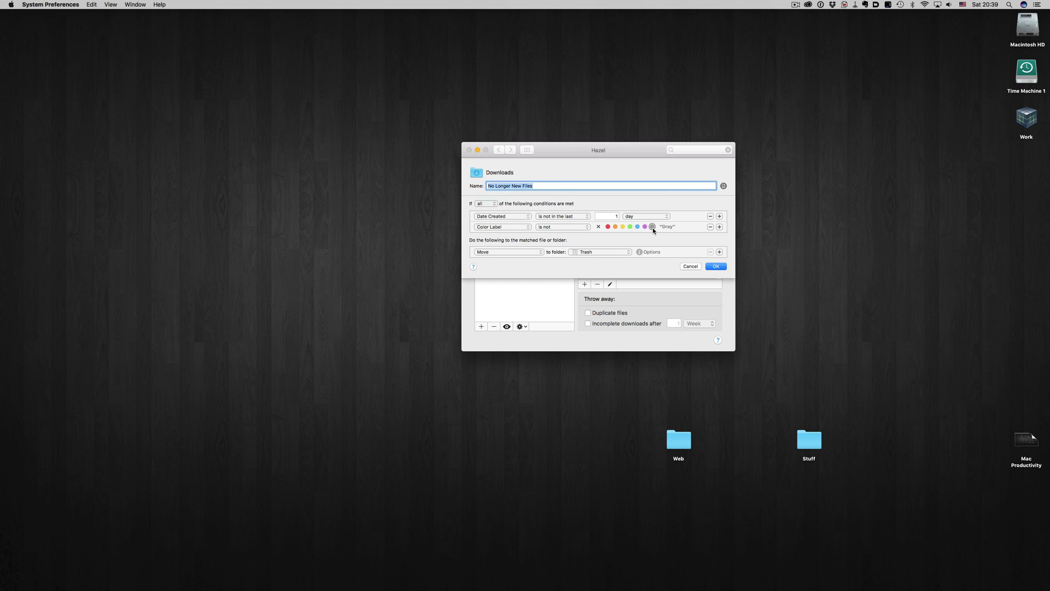
{"action": "left_click", "coordinate": [689, 266]}
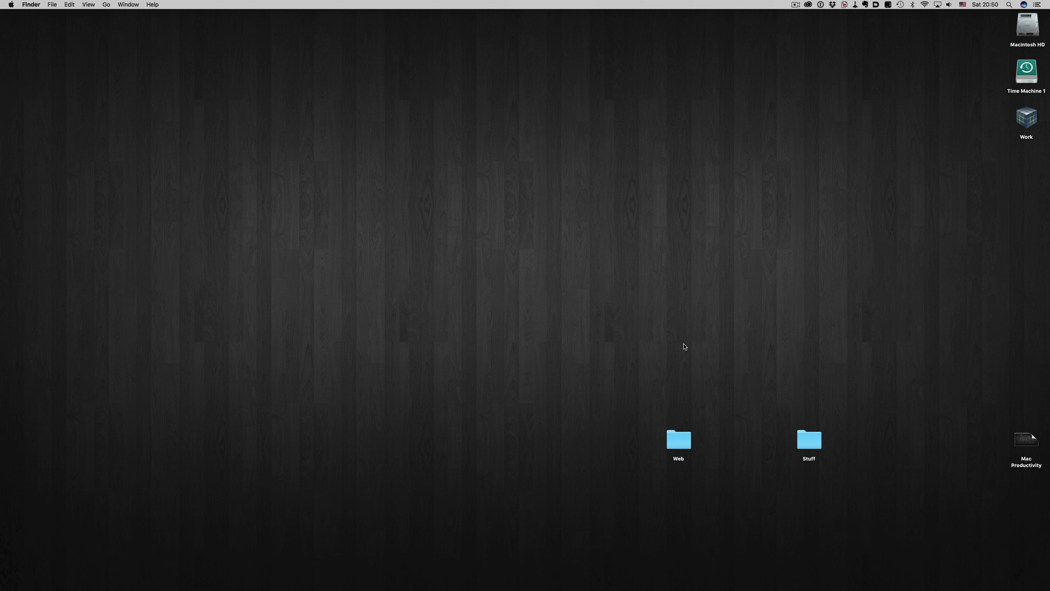
Step: Open Downloads in a Finder window and remove the gray tag from Test.jpg
{"action": "left_click", "coordinate": [809, 563]}
{"action": "left_click", "coordinate": [825, 502]}
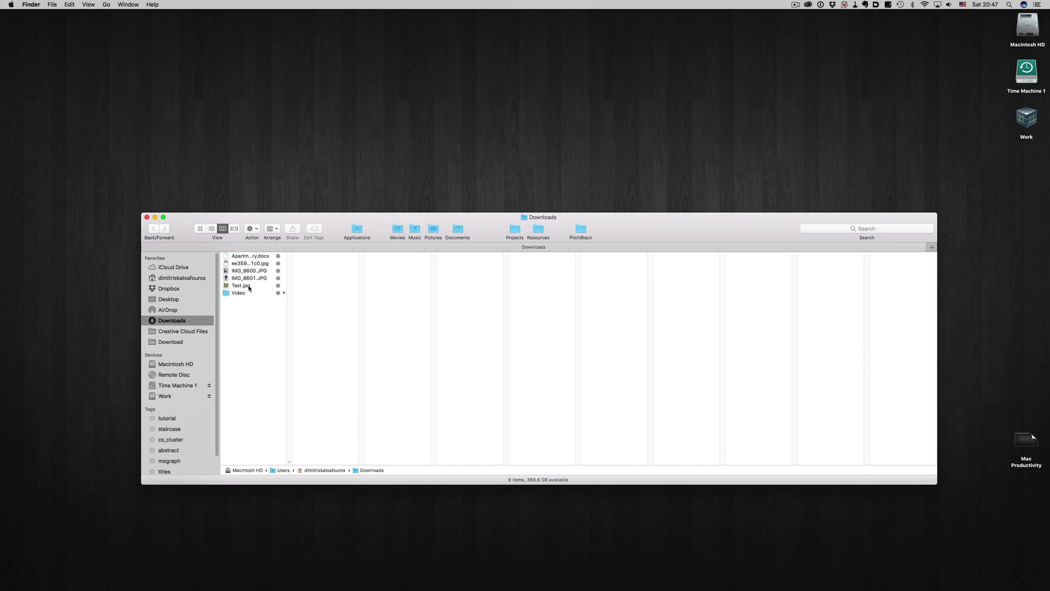
{"action": "right_click", "coordinate": [247, 287]}
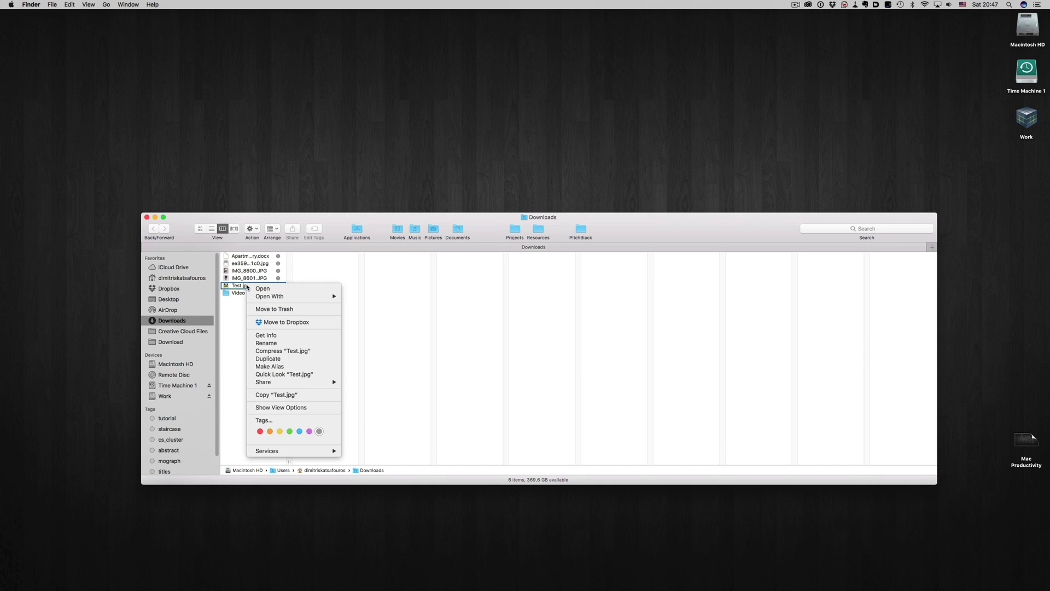
{"action": "left_click", "coordinate": [319, 431]}
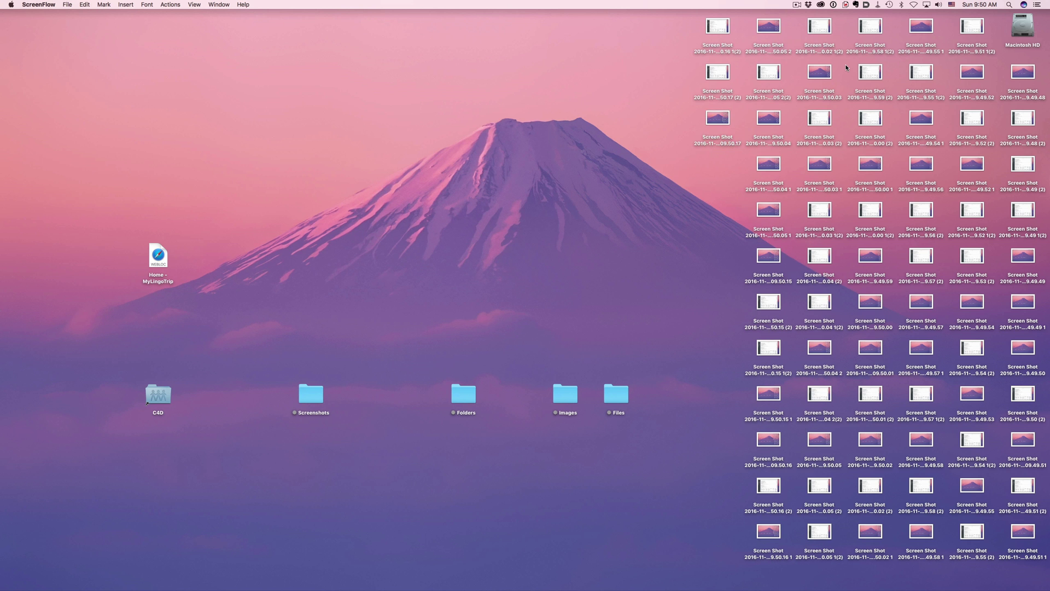
Step: Trash the duplicate '(2)' screenshots, dragging them in pairs and then a group of three
{"action": "left_click_drag", "start_coordinate": [690, 82], "coordinate": [883, 571]}
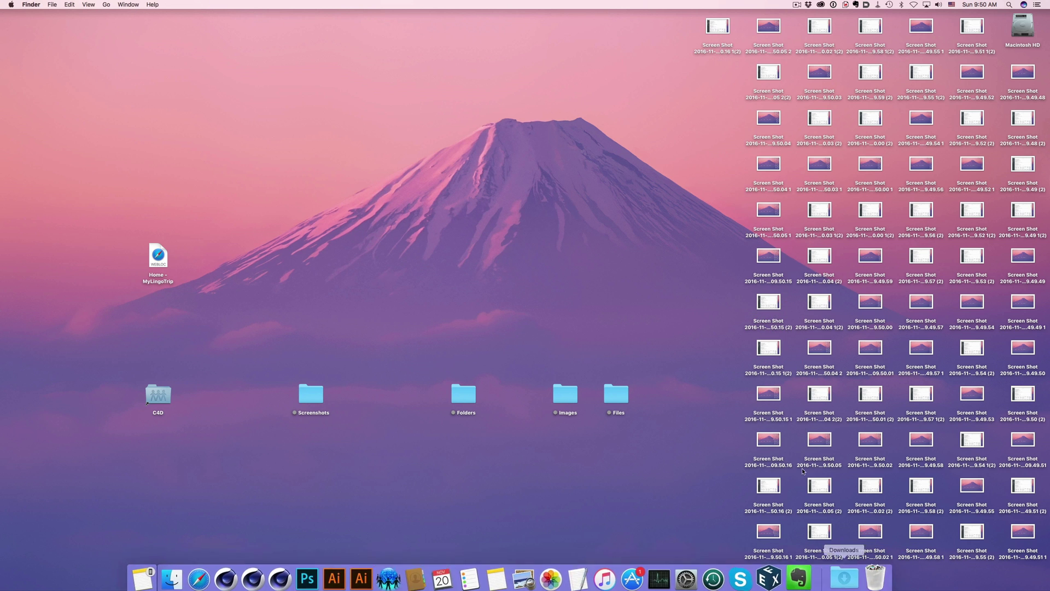
{"action": "left_click_drag", "start_coordinate": [688, 26], "coordinate": [765, 39]}
{"action": "left_click_drag", "start_coordinate": [769, 27], "coordinate": [870, 572]}
{"action": "left_click_drag", "start_coordinate": [736, 117], "coordinate": [782, 60]}
{"action": "left_click_drag", "start_coordinate": [768, 71], "coordinate": [862, 551]}
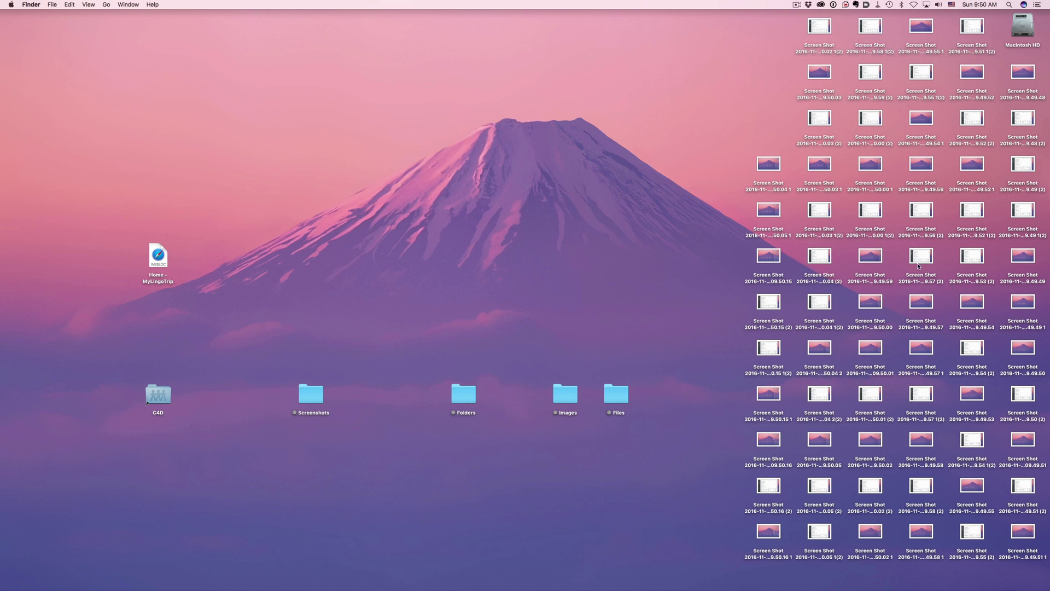
{"action": "left_click", "coordinate": [819, 262]}
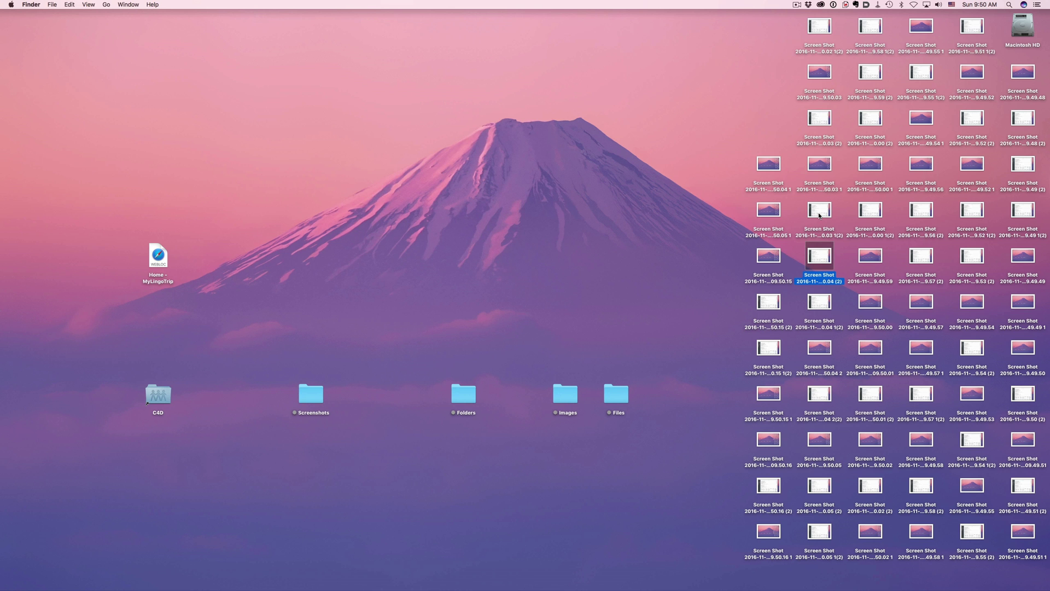
{"action": "left_click", "coordinate": [819, 214], "text": "super"}
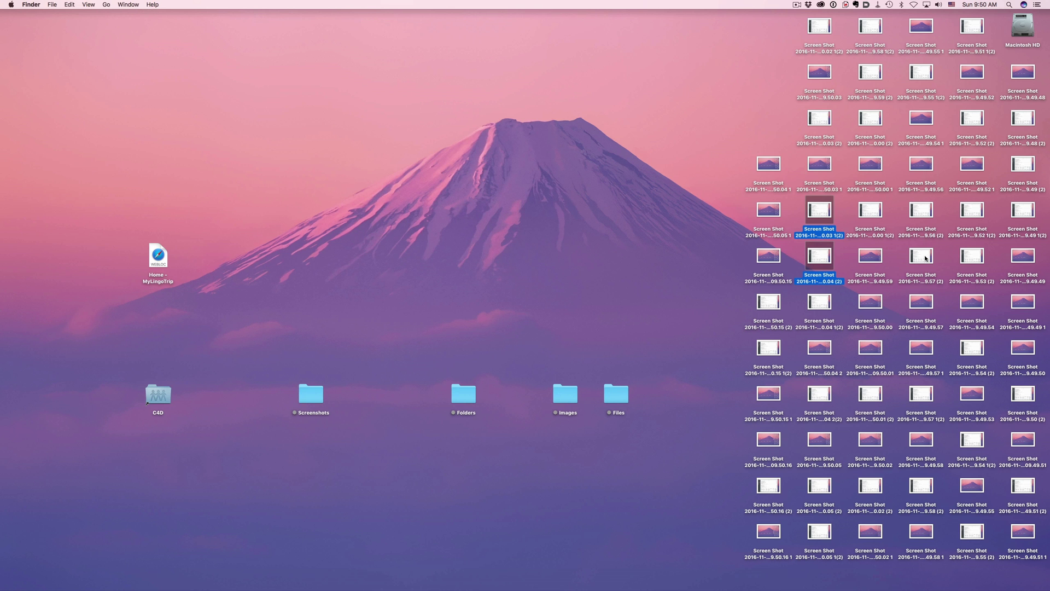
{"action": "left_click", "coordinate": [924, 257], "text": "super"}
{"action": "left_click_drag", "start_coordinate": [924, 257], "coordinate": [869, 587]}
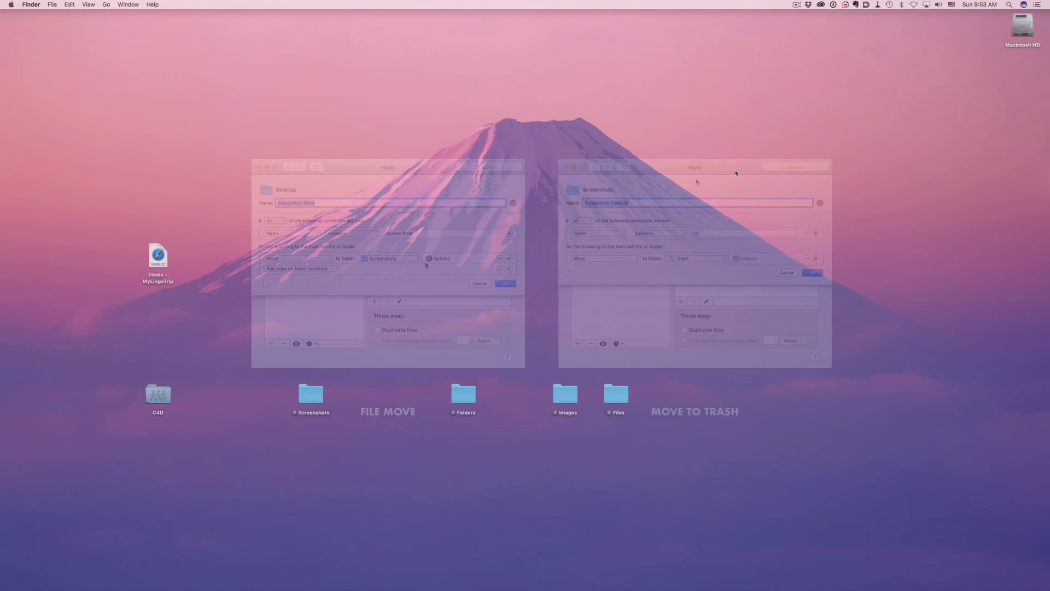
Step: Take a full-screen screenshot with Cmd+Shift+3 so Hazel's Screenshot Move rule relocates it
{"action": "key", "text": "super+shift+3"}
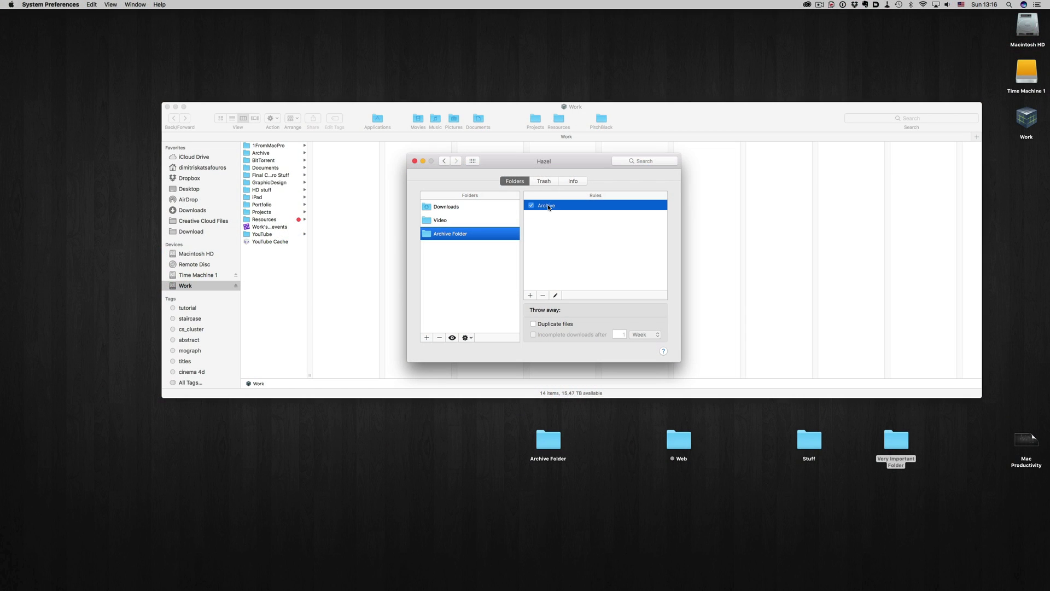
Step: Inspect the Archive Folder's Archive rule, confirm it unchanged, and return to the Work window
{"action": "double_click", "coordinate": [548, 206]}
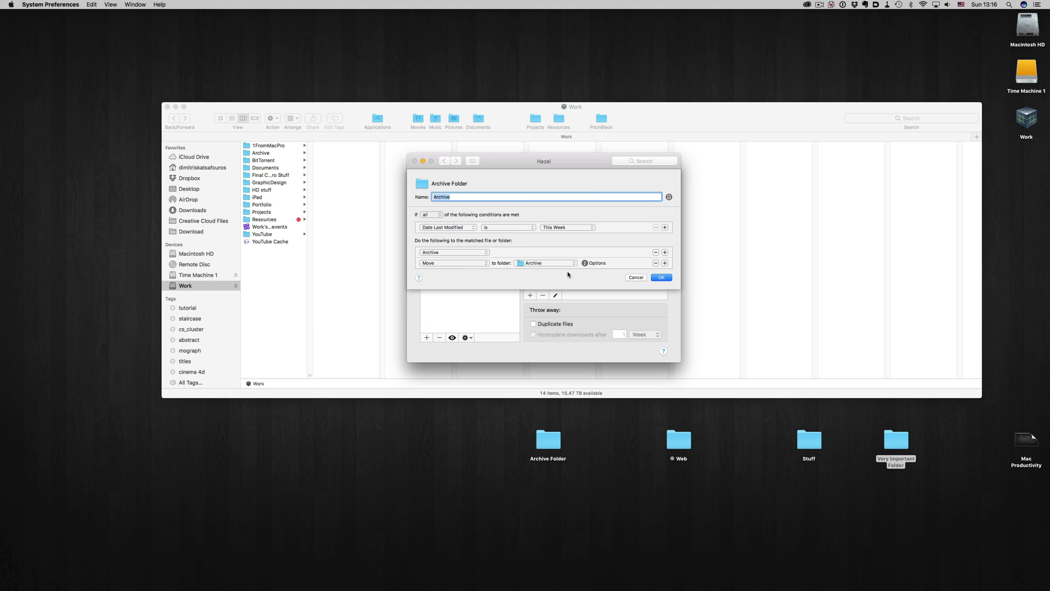
{"action": "left_click", "coordinate": [658, 278]}
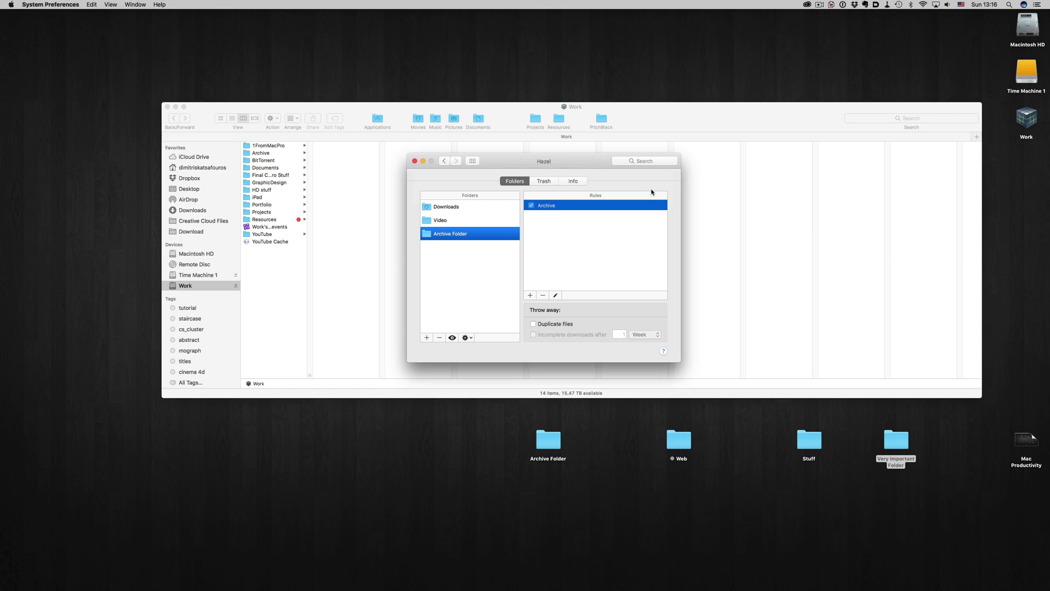
{"action": "left_click", "coordinate": [845, 407]}
Step: Put Very Important Folder into Archive Folder, check Work's Archive folder, then open and close Archive Folder
{"action": "left_click_drag", "start_coordinate": [899, 444], "coordinate": [512, 443]}
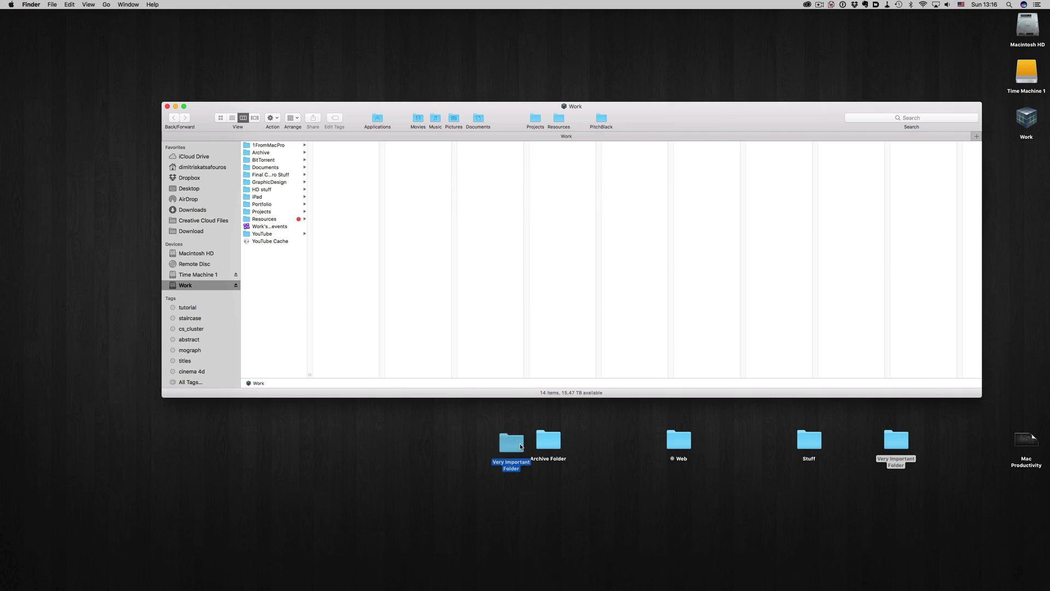
{"action": "left_click", "coordinate": [281, 152]}
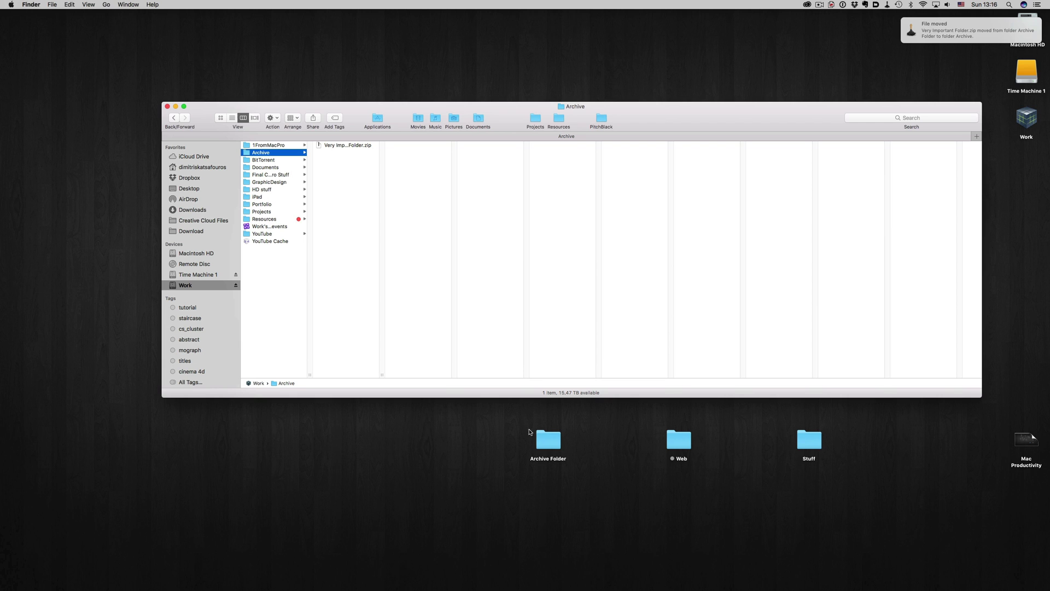
{"action": "double_click", "coordinate": [548, 440]}
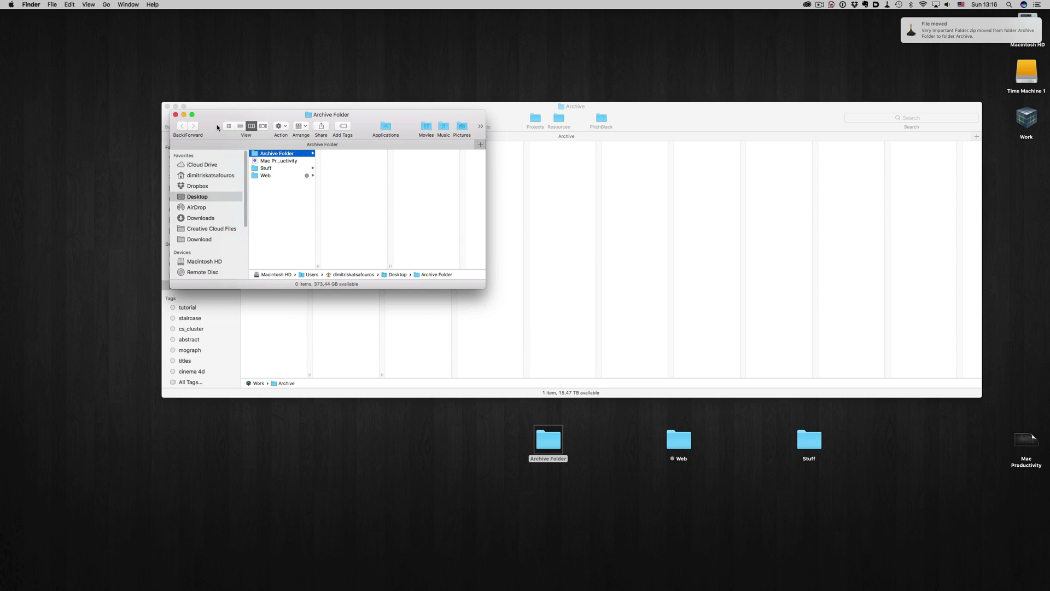
{"action": "left_click", "coordinate": [175, 115]}
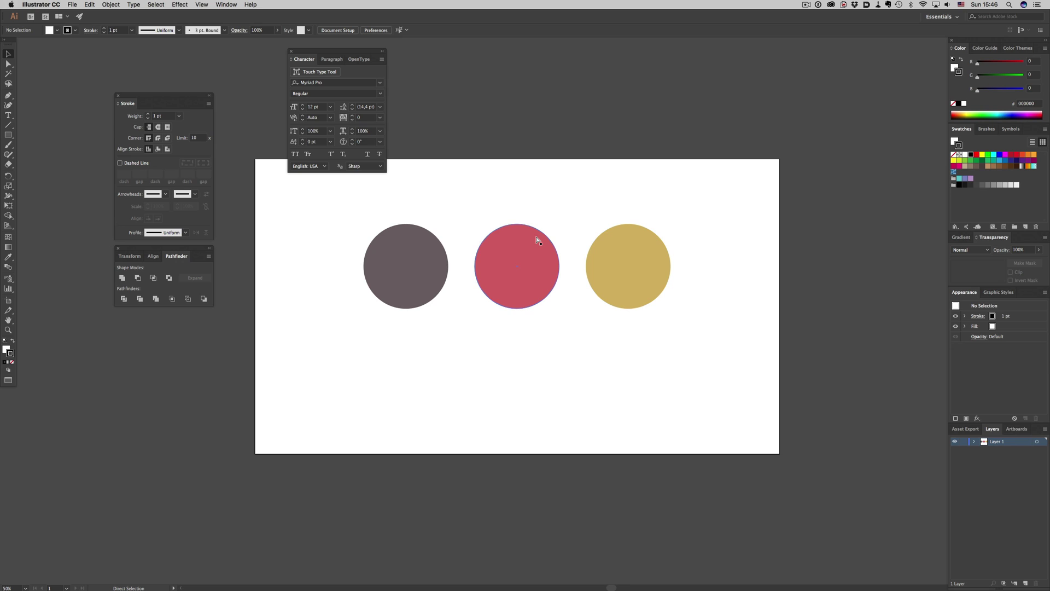
Step: Open Illustrator's Place dialog, cancel it without placing a file, and Cmd+Tab to another app
{"action": "key", "text": "shift+super+p"}
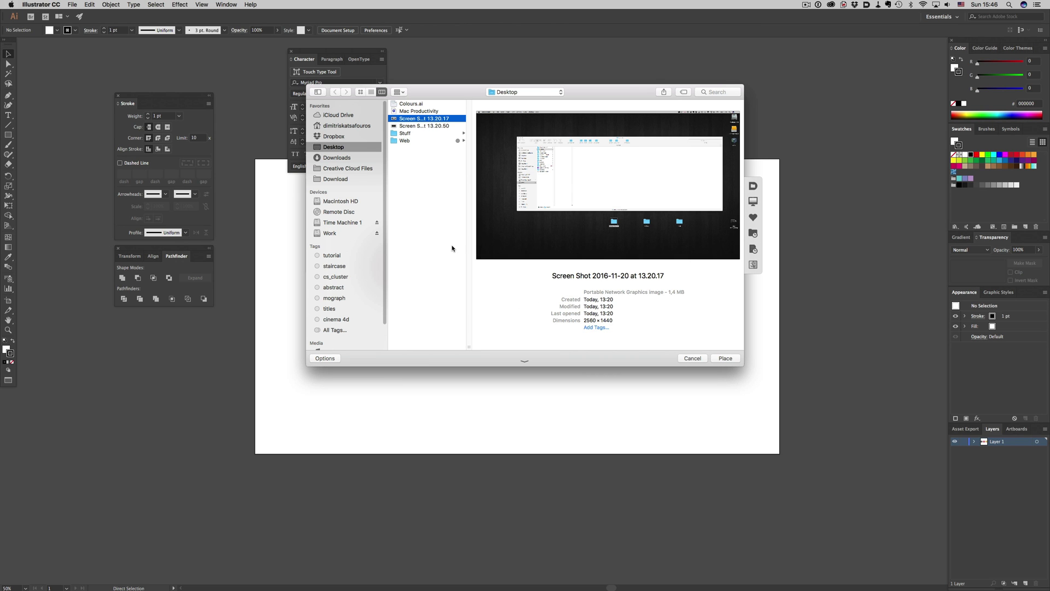
{"action": "left_click", "coordinate": [451, 248]}
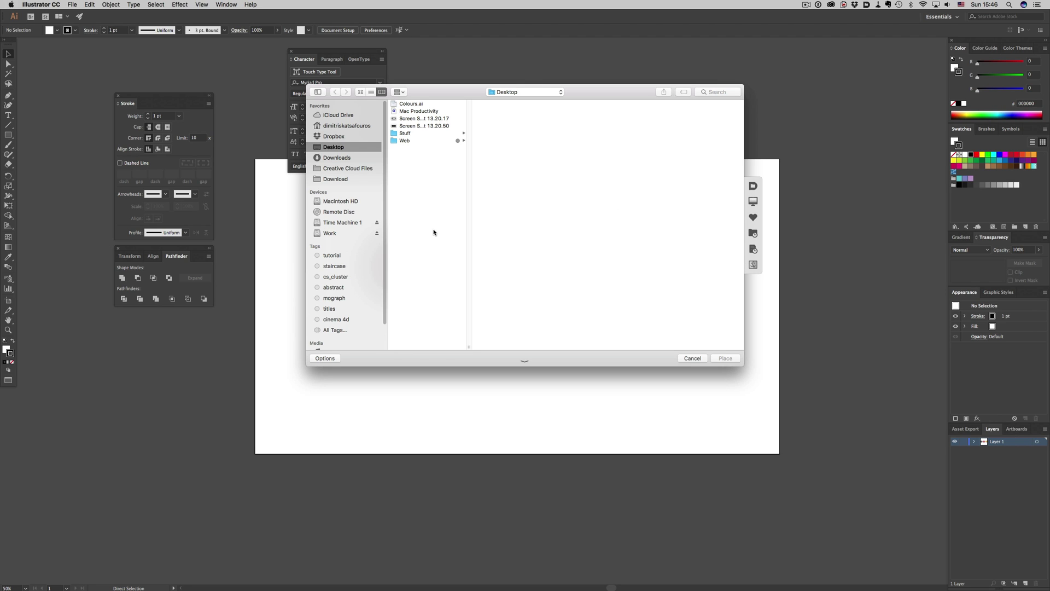
{"action": "key", "text": "Escape"}
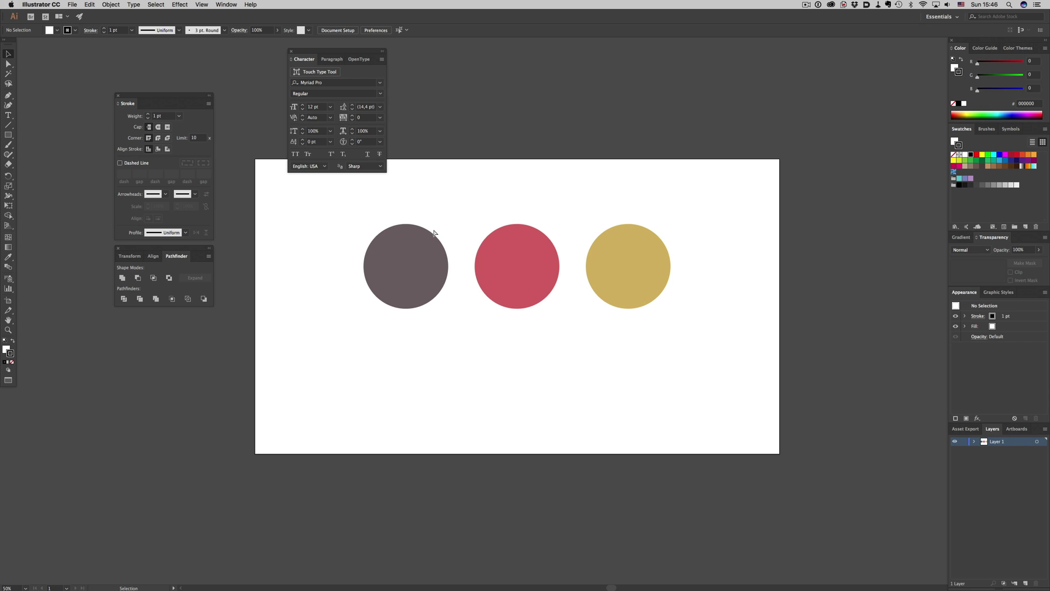
{"action": "key", "text": "super+Tab"}
Step: Open the place dialog and browse to Work > Projects > Photos > April 2016
{"action": "key", "text": "super+Tab"}
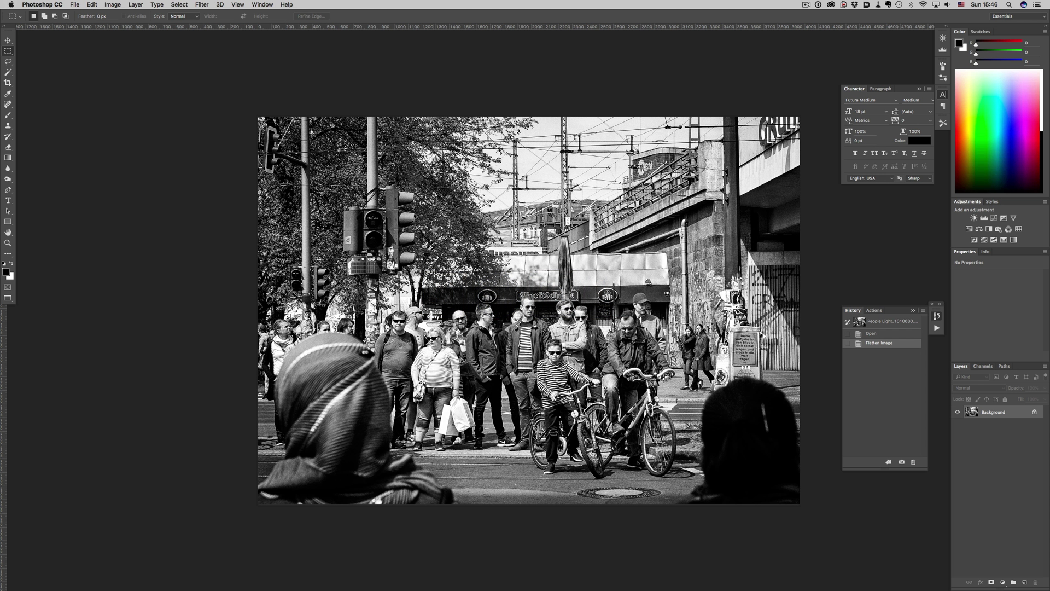
{"action": "key", "text": "super+Tab"}
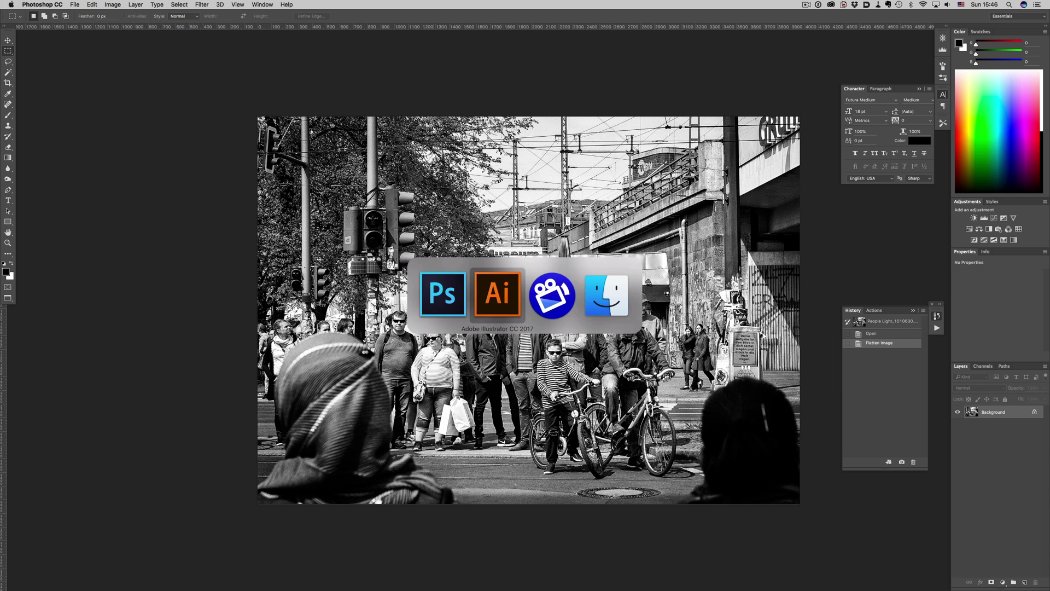
{"action": "key", "text": "shift+super+p"}
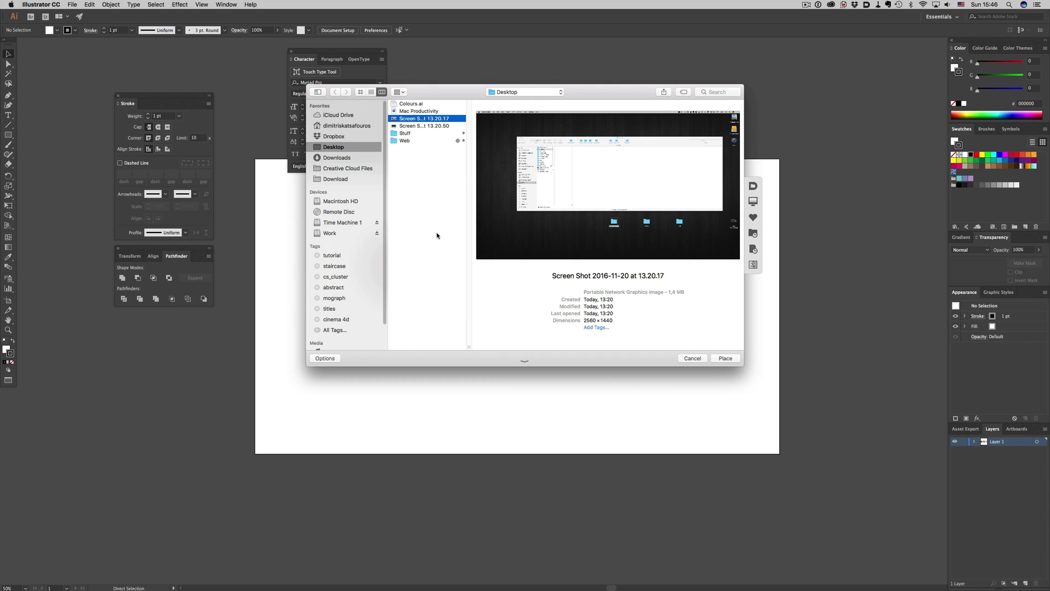
{"action": "left_click", "coordinate": [346, 233]}
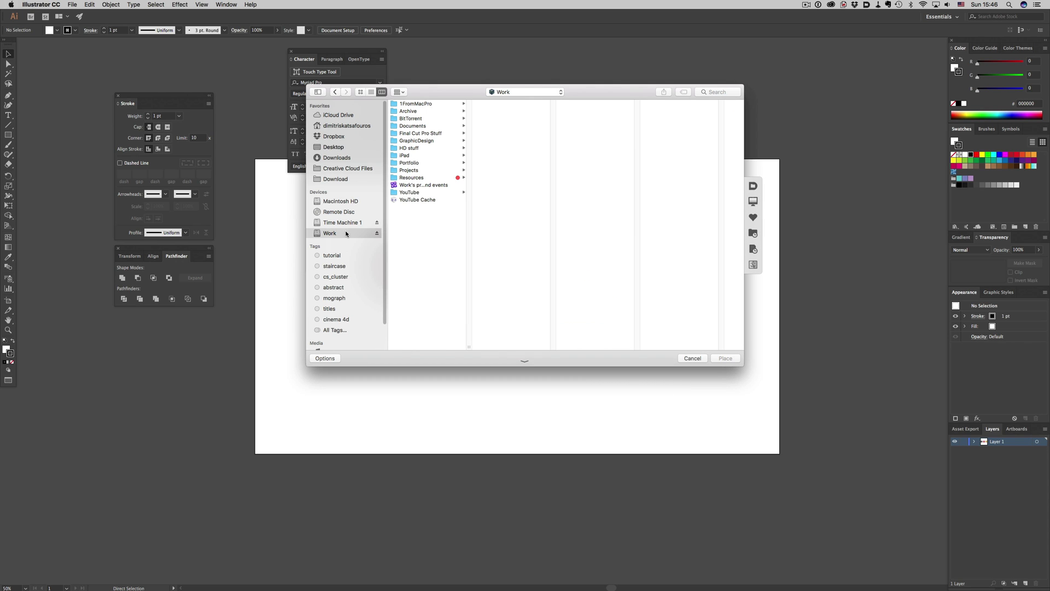
{"action": "left_click", "coordinate": [425, 170]}
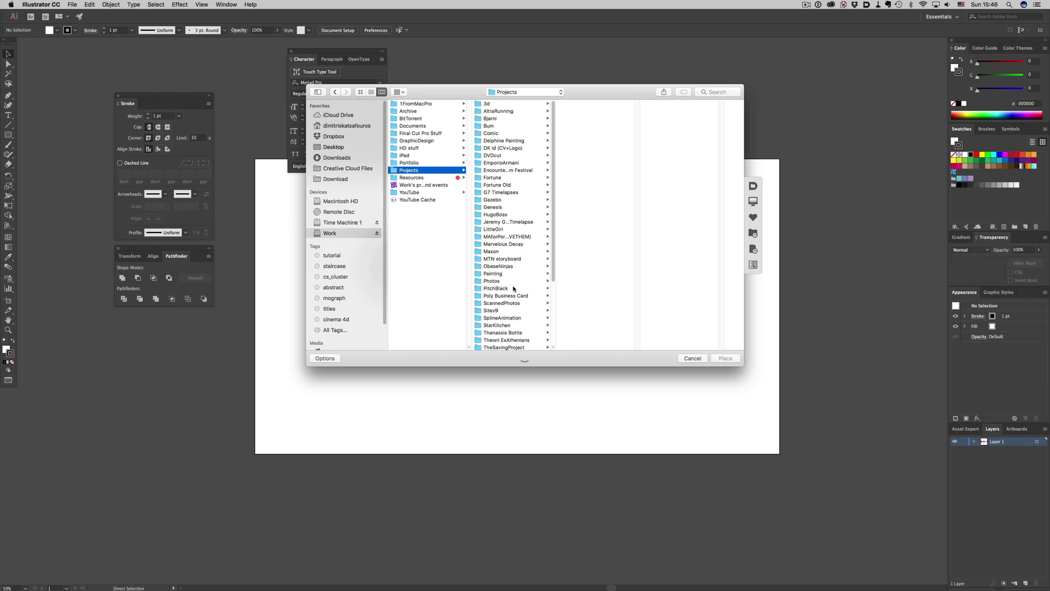
{"action": "left_click", "coordinate": [514, 282]}
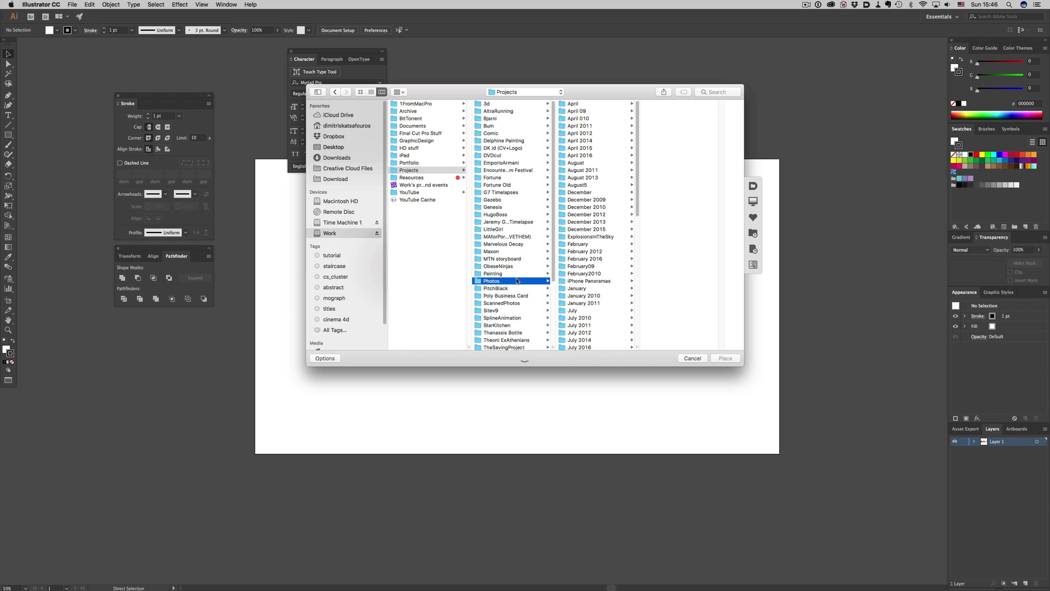
{"action": "left_click", "coordinate": [602, 157]}
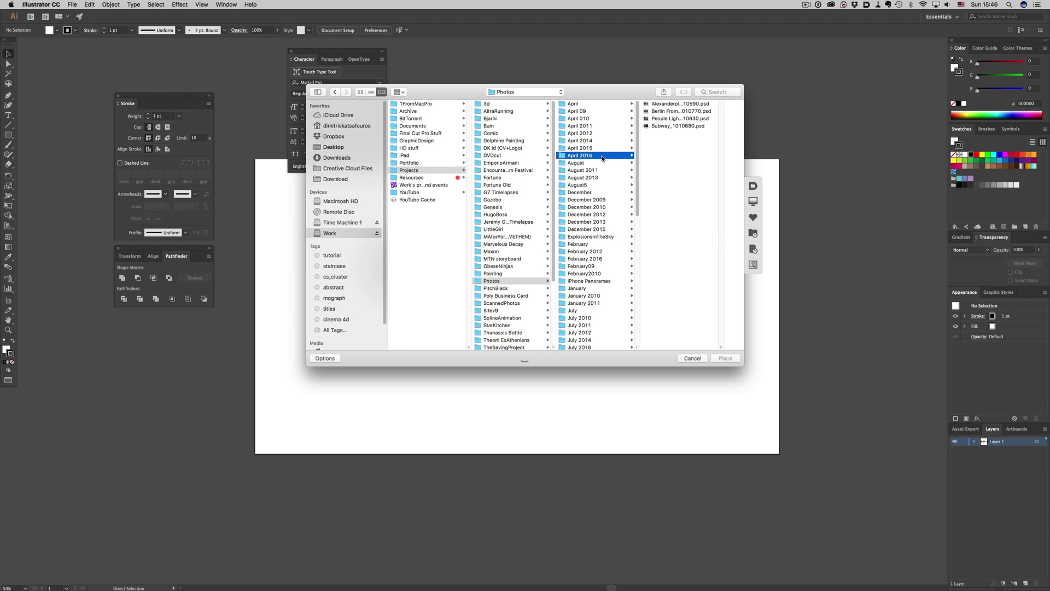
{"action": "left_click", "coordinate": [674, 111]}
Step: Place People Light_1010630.psd on the artboard, then undo the placement
{"action": "left_click", "coordinate": [623, 119]}
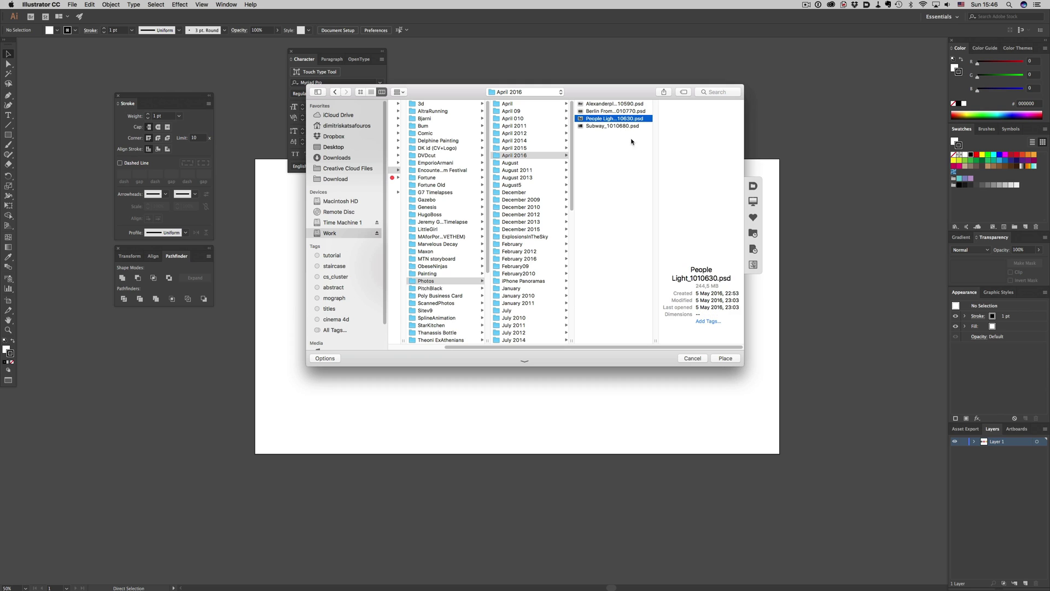
{"action": "left_click", "coordinate": [721, 356]}
{"action": "left_click", "coordinate": [548, 137]}
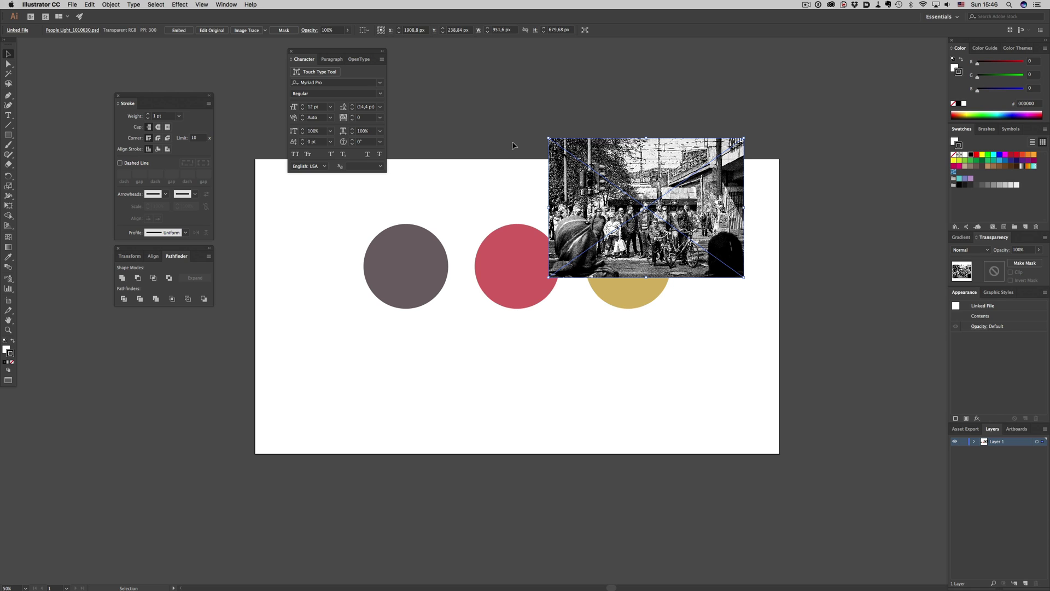
{"action": "key", "text": "super+z"}
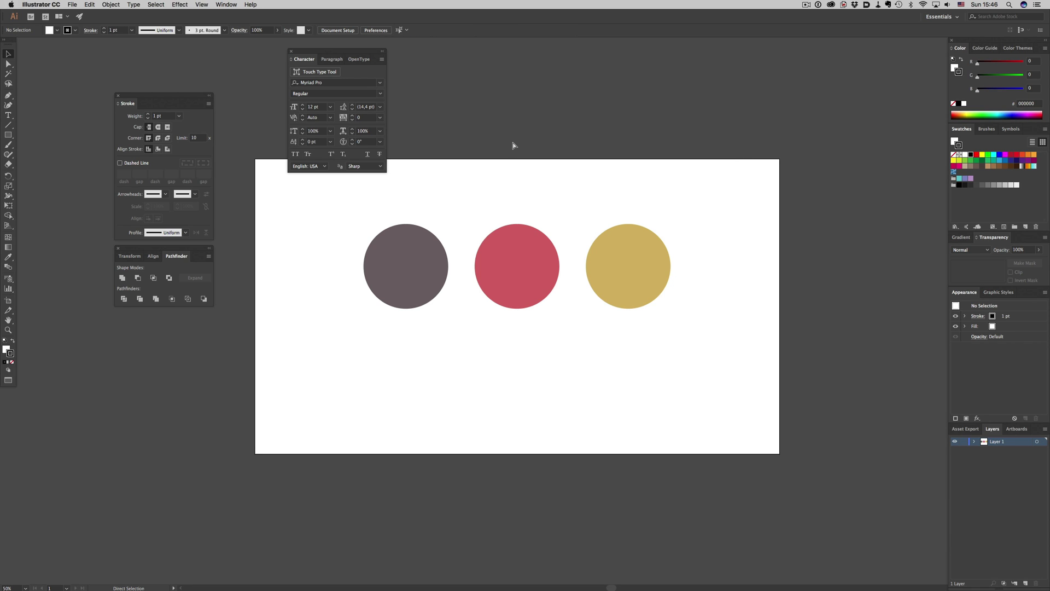
Step: In the reopened place dialog, jump to Desktop and back to April 2016, then cancel
{"action": "key", "text": "shift+super+p"}
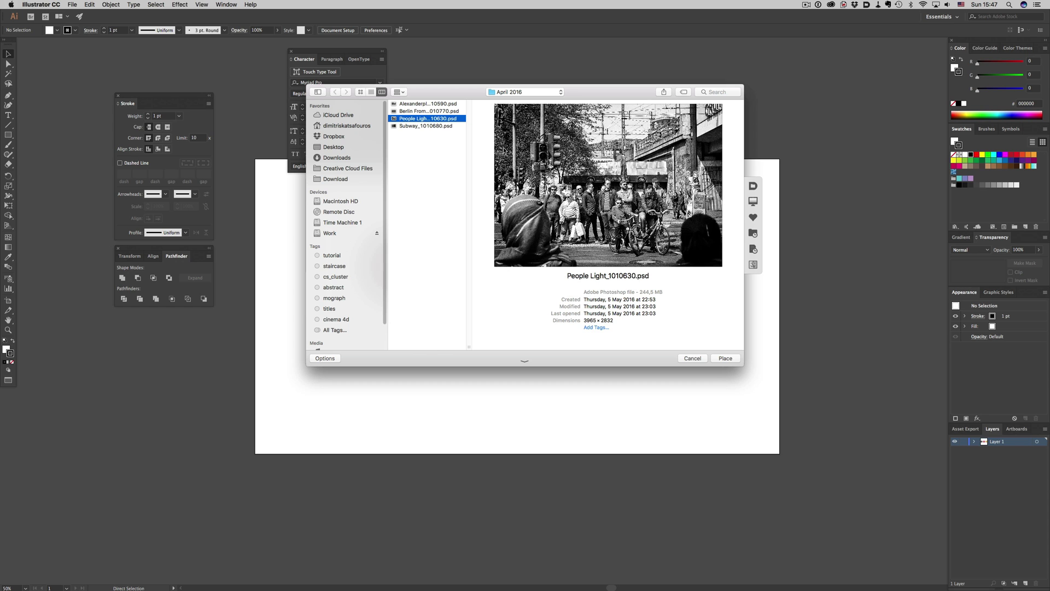
{"action": "key", "text": "shift+super+d"}
{"action": "key", "text": "s"}
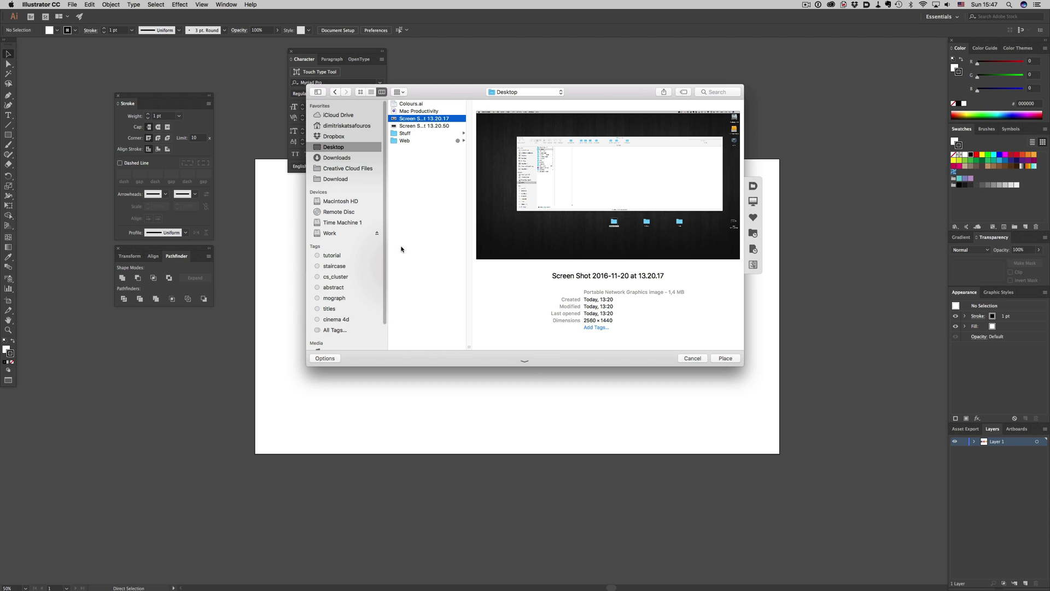
{"action": "key", "text": "super+["}
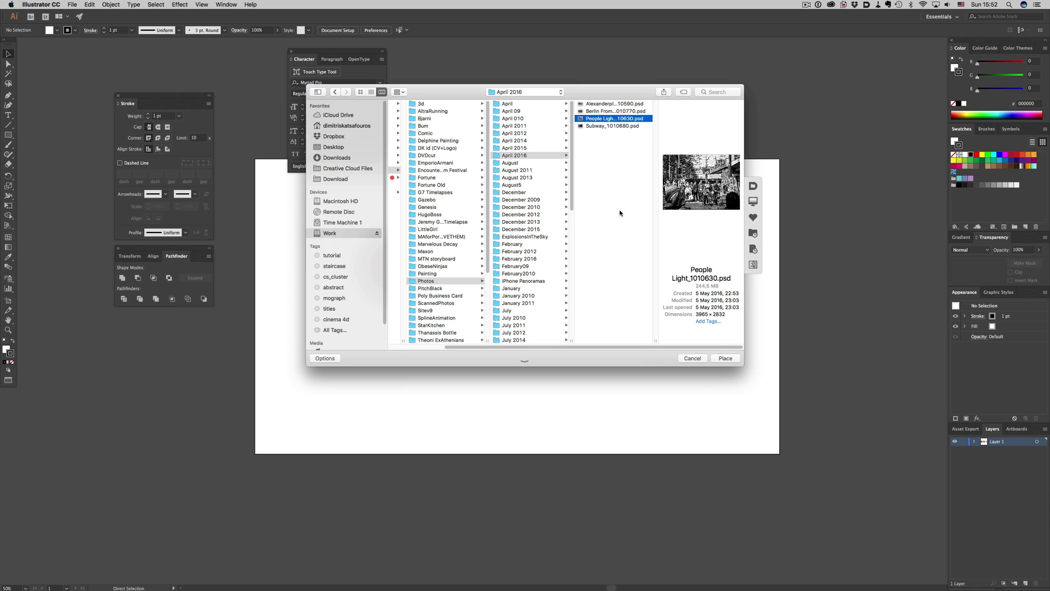
{"action": "key", "text": "Escape"}
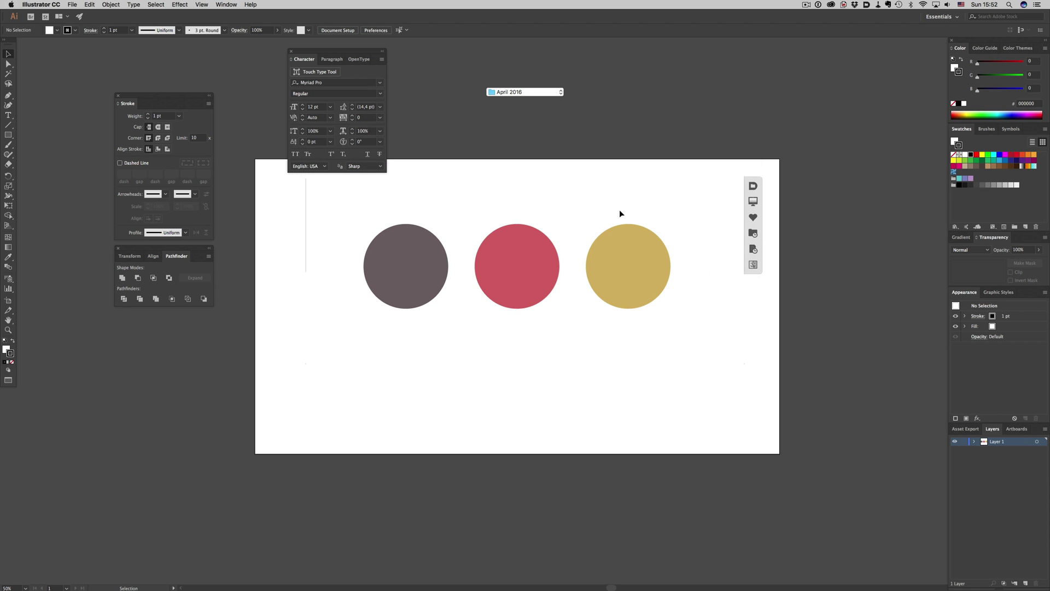
Step: Bring the home, PitchBlack and April 2016 Finder windows forward, then return to Illustrator
{"action": "key", "text": "super+Tab"}
{"action": "key", "text": "super+Tab"}
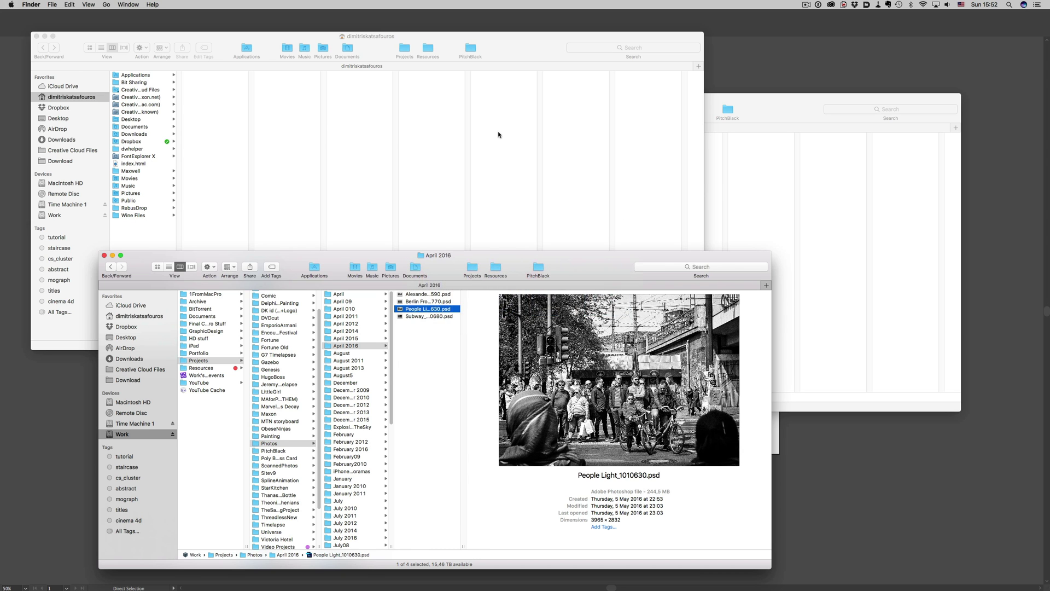
{"action": "left_click", "coordinate": [499, 134]}
{"action": "left_click", "coordinate": [807, 191]}
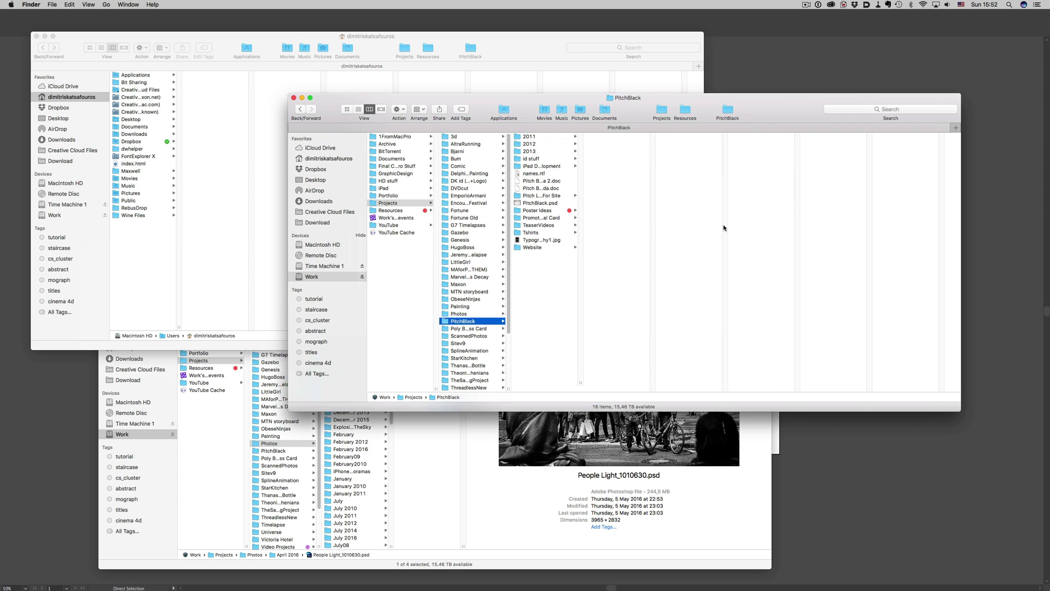
{"action": "left_click", "coordinate": [436, 462]}
{"action": "key", "text": "super+Tab"}
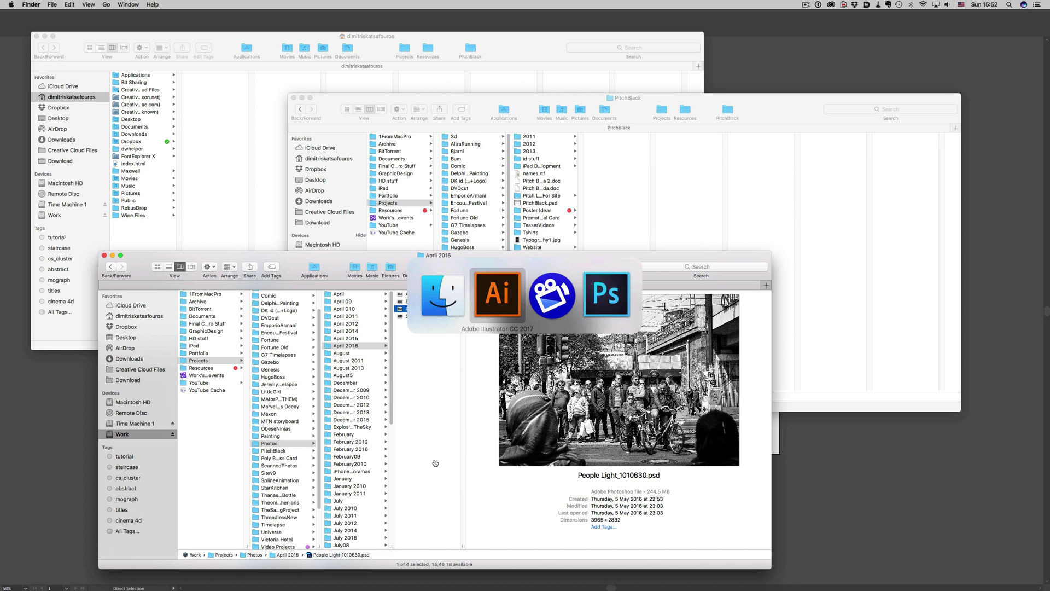
Step: Drag the April 2016 folder from Finder into the place dialog to navigate there
{"action": "key", "text": "super+shift+p"}
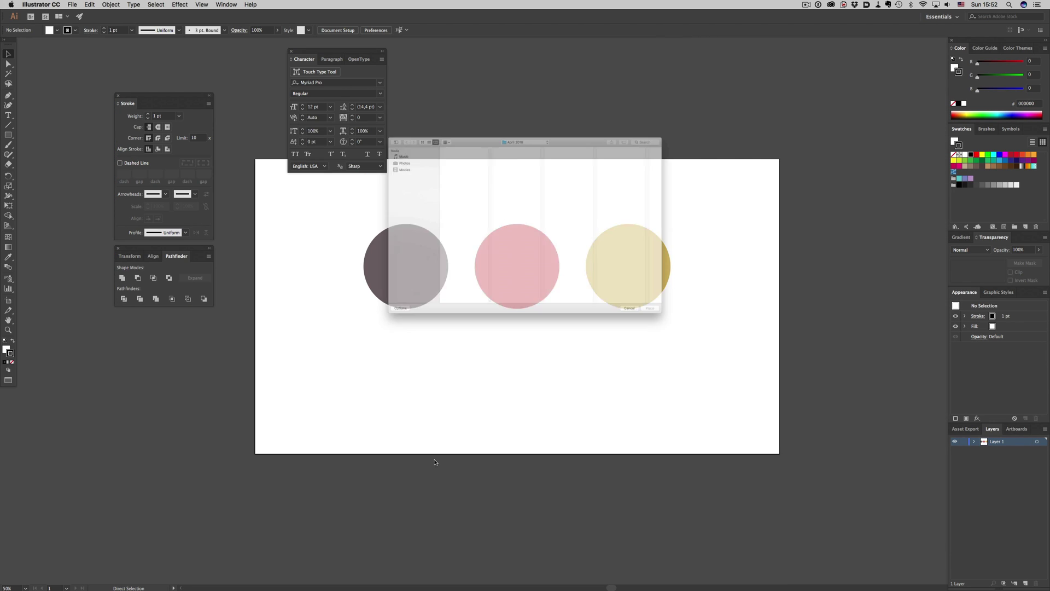
{"action": "left_click_drag", "start_coordinate": [434, 462], "coordinate": [456, 410]}
{"action": "key", "text": "Escape"}
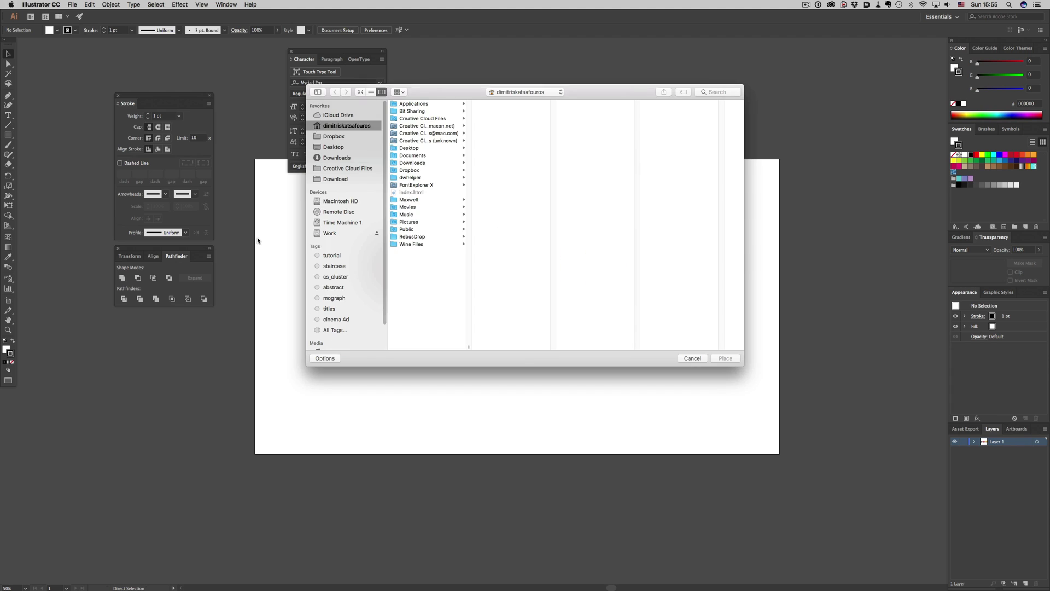
{"action": "left_click_drag", "start_coordinate": [257, 237], "coordinate": [256, 370]}
Step: Show the info and tags drawer, and try the photo's and April 2016 folder's shortcut menus
{"action": "left_click", "coordinate": [524, 362]}
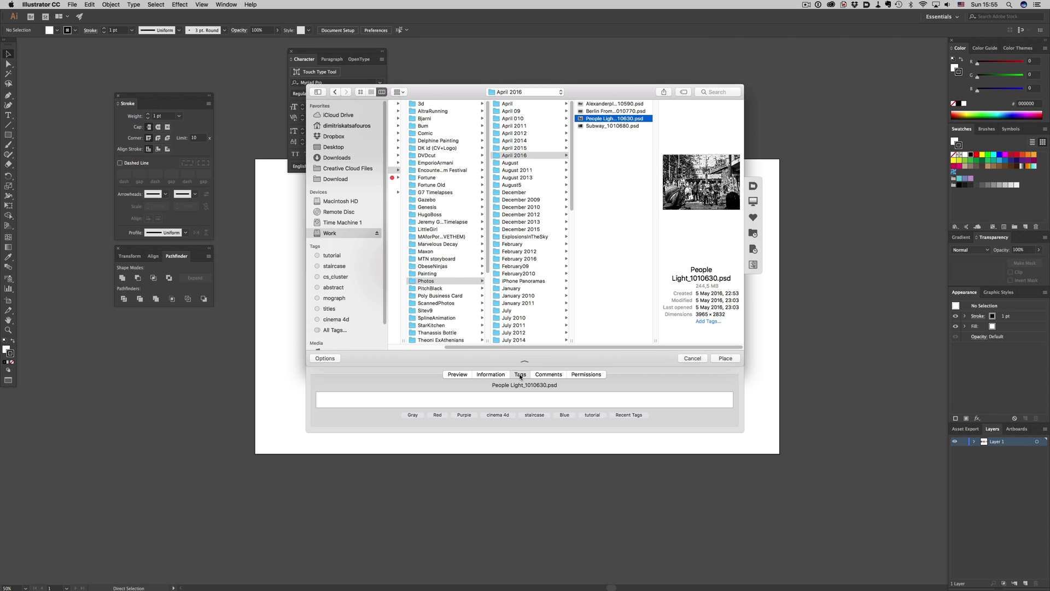
{"action": "right_click", "coordinate": [611, 120]}
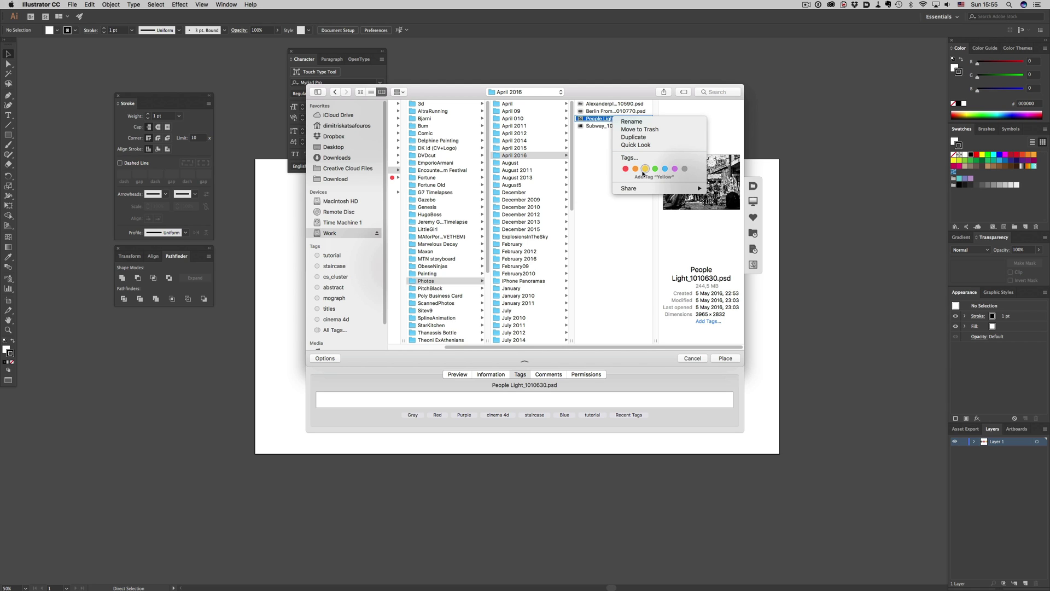
{"action": "left_click", "coordinate": [613, 221]}
{"action": "right_click", "coordinate": [511, 155]}
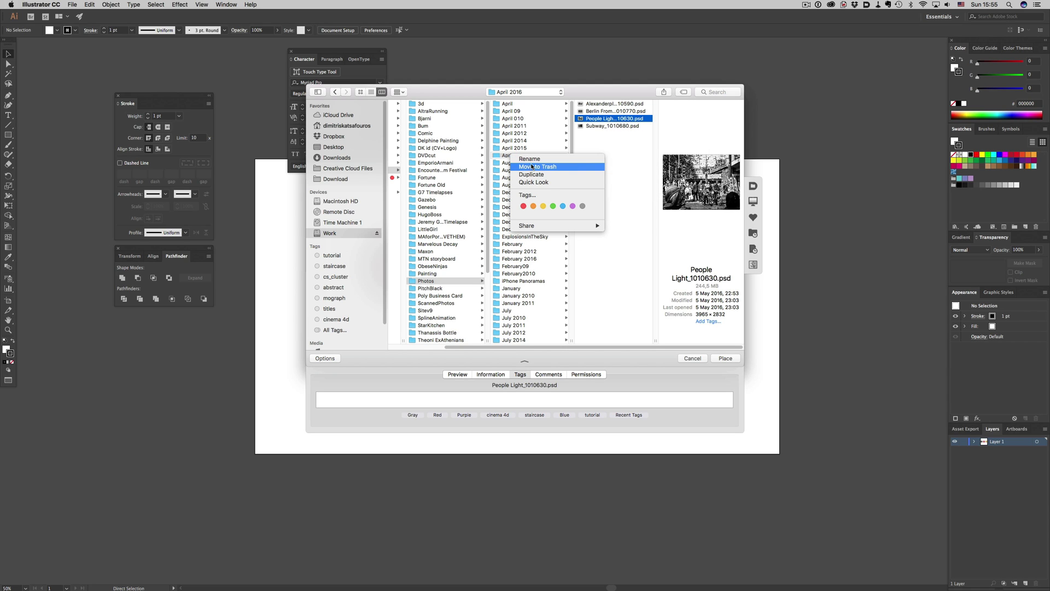
{"action": "left_click", "coordinate": [630, 167]}
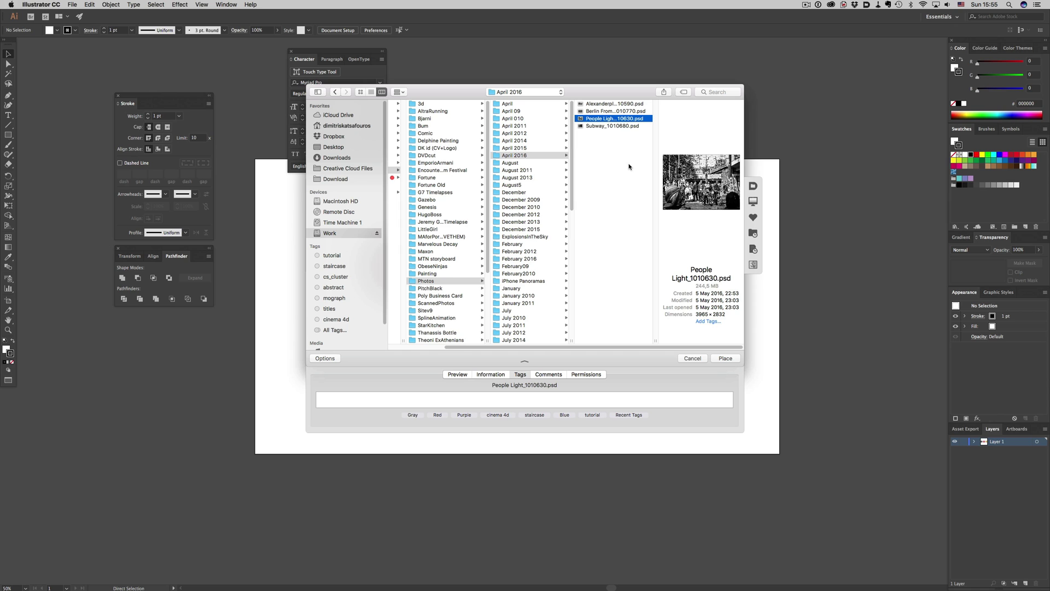
Step: Open and close the Favorites and Recent Folders lists
{"action": "left_click", "coordinate": [753, 218]}
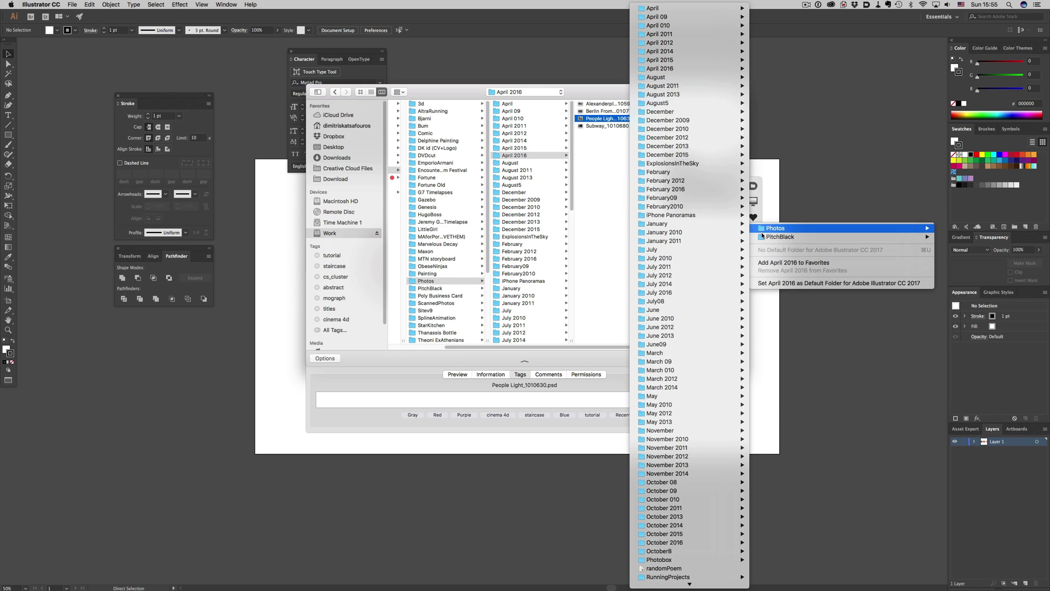
{"action": "left_click", "coordinate": [753, 228]}
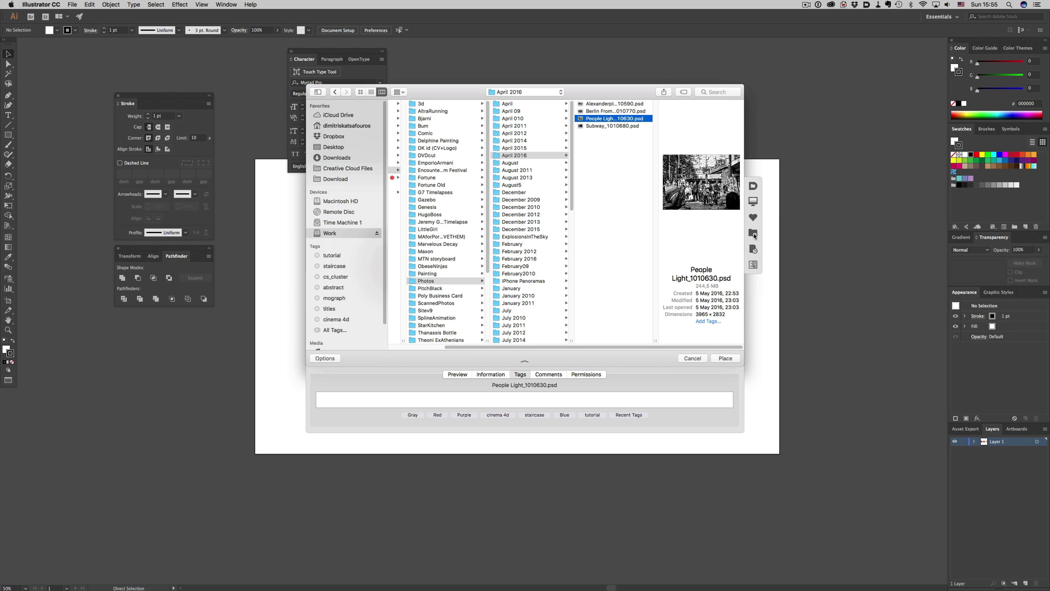
{"action": "left_click", "coordinate": [753, 234]}
{"action": "left_click", "coordinate": [729, 229]}
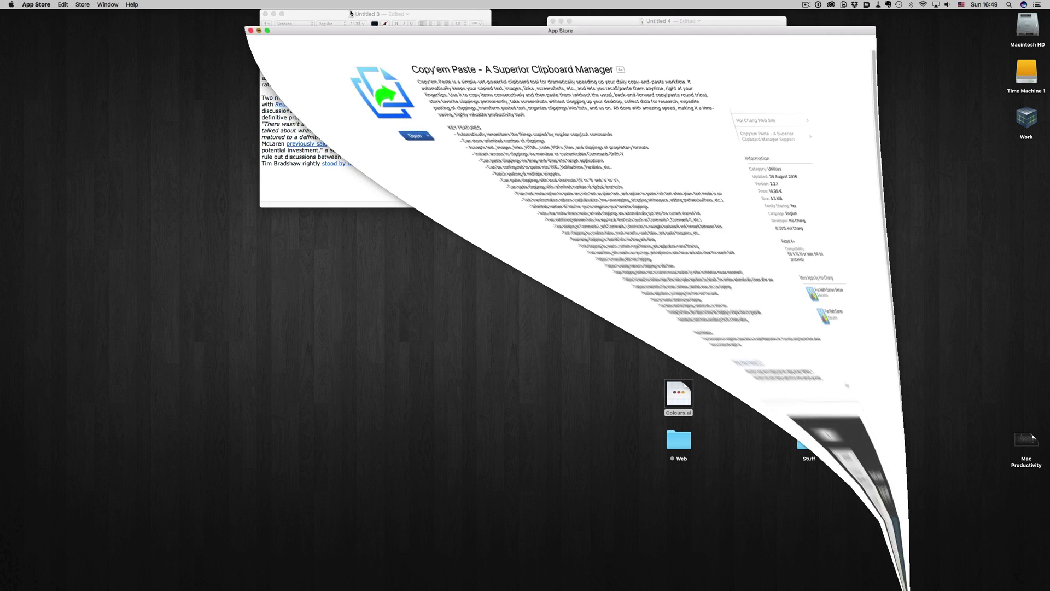
Step: Select the 'Two months later' sentence, 'Every iPhone 7' quote and final paragraph to copy them
{"action": "left_click_drag", "start_coordinate": [263, 90], "coordinate": [438, 97]}
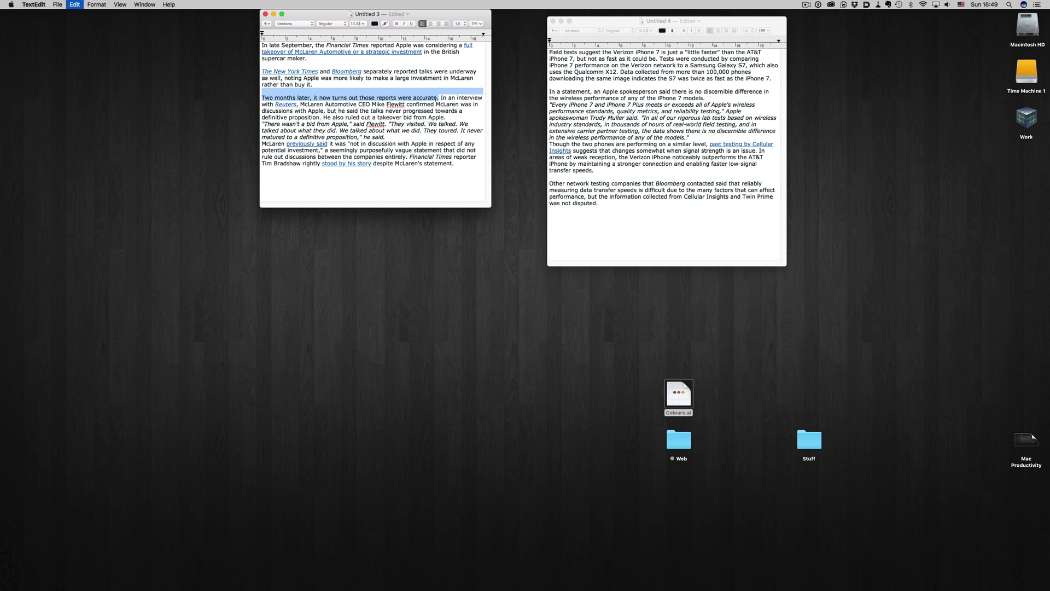
{"action": "left_click", "coordinate": [549, 104]}
{"action": "left_click_drag", "start_coordinate": [549, 105], "coordinate": [601, 124]}
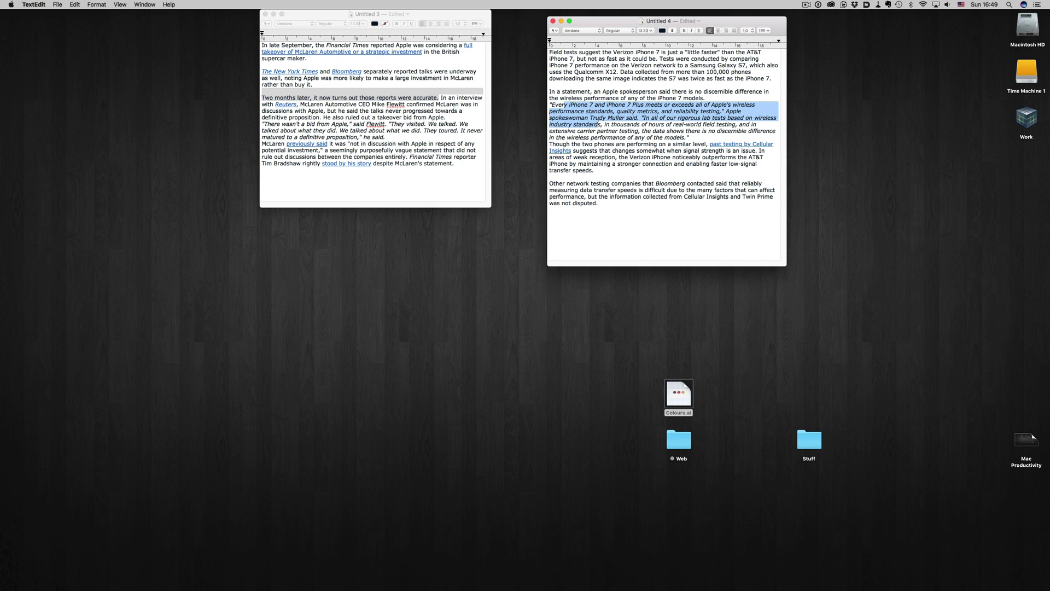
{"action": "left_click", "coordinate": [627, 172]}
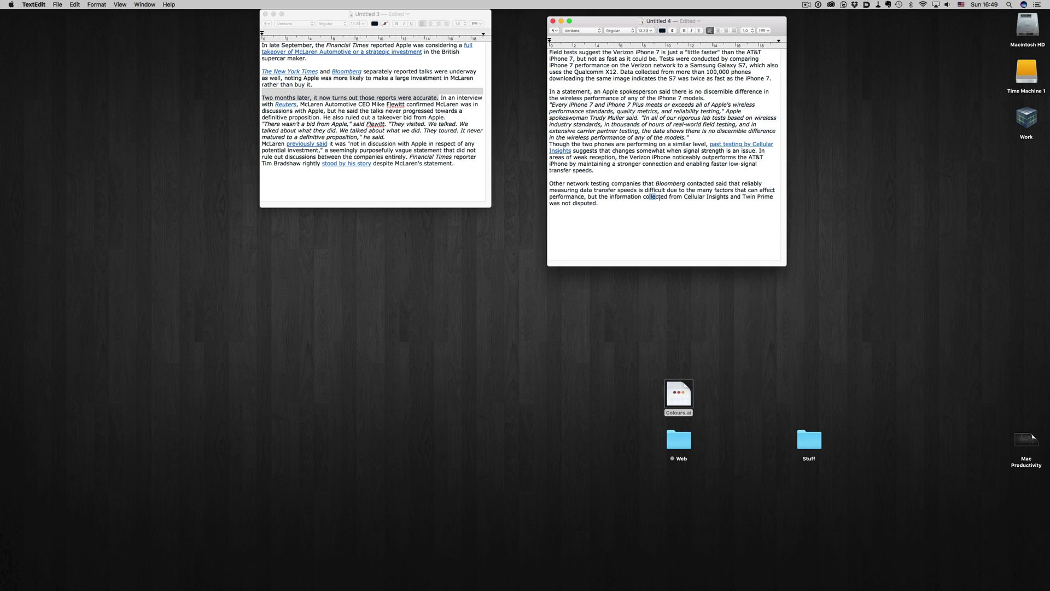
{"action": "left_click_drag", "start_coordinate": [649, 196], "coordinate": [663, 204]}
{"action": "key", "text": "super+c"}
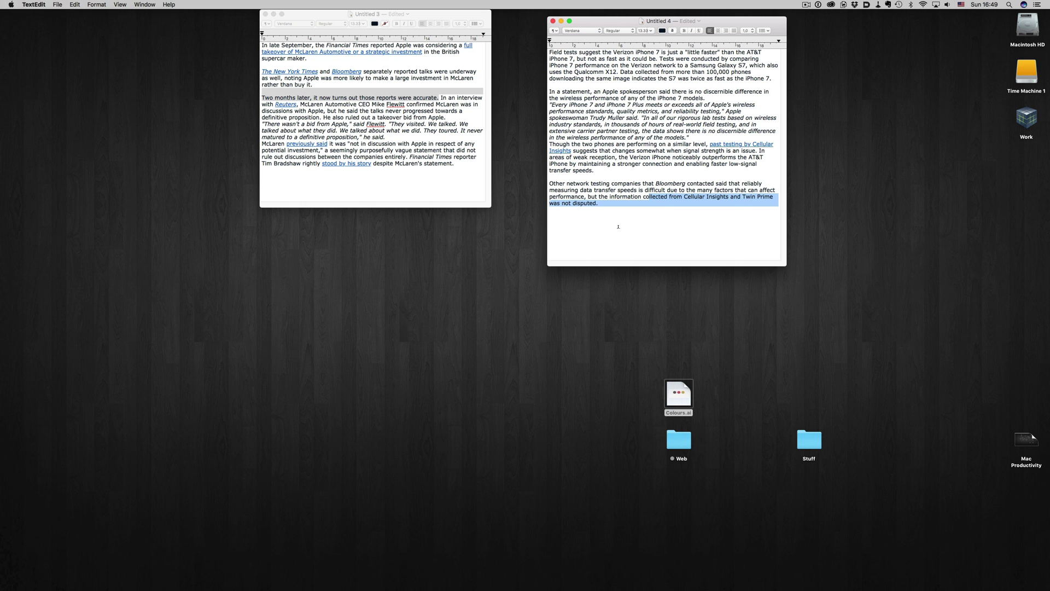
{"action": "left_click", "coordinate": [618, 226]}
Step: Create a new blank document, Untitled 5, and move it lower on the desktop
{"action": "left_click", "coordinate": [406, 192]}
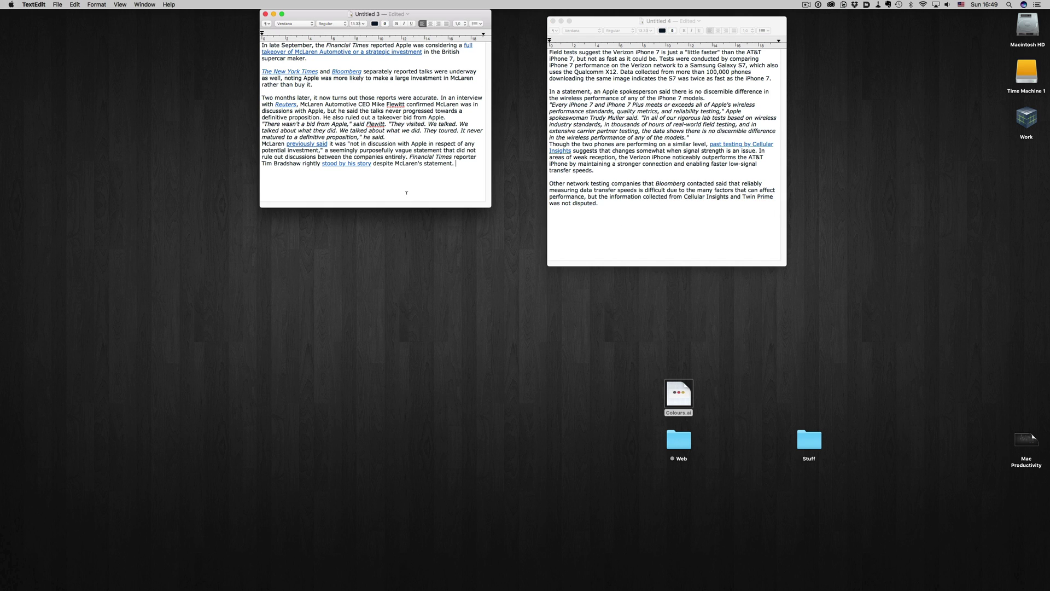
{"action": "key", "text": "super+n"}
{"action": "left_click_drag", "start_coordinate": [346, 33], "coordinate": [339, 241]}
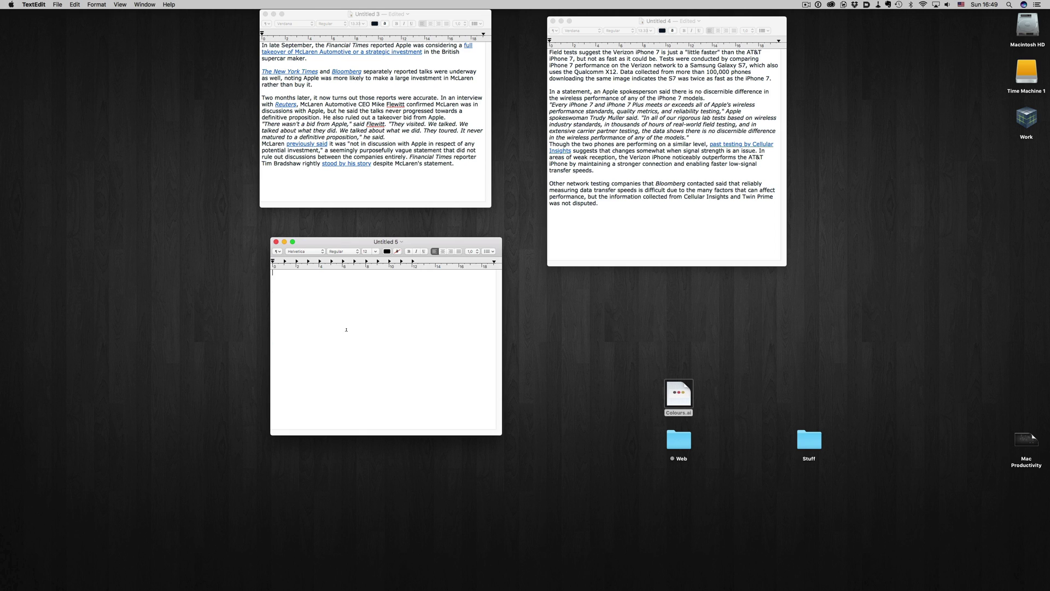
Step: Paste clippings 1 and 2 into Untitled 5, then show the Favorites list with the xattr clip
{"action": "key", "text": "super+shift+v"}
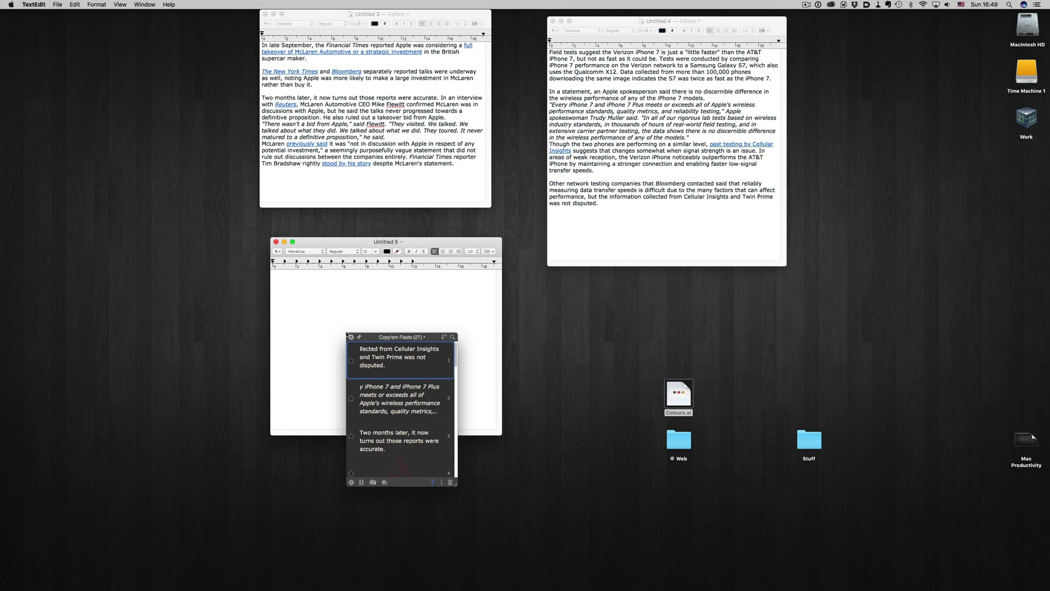
{"action": "left_click", "coordinate": [426, 365]}
{"action": "key", "text": "super+shift+v"}
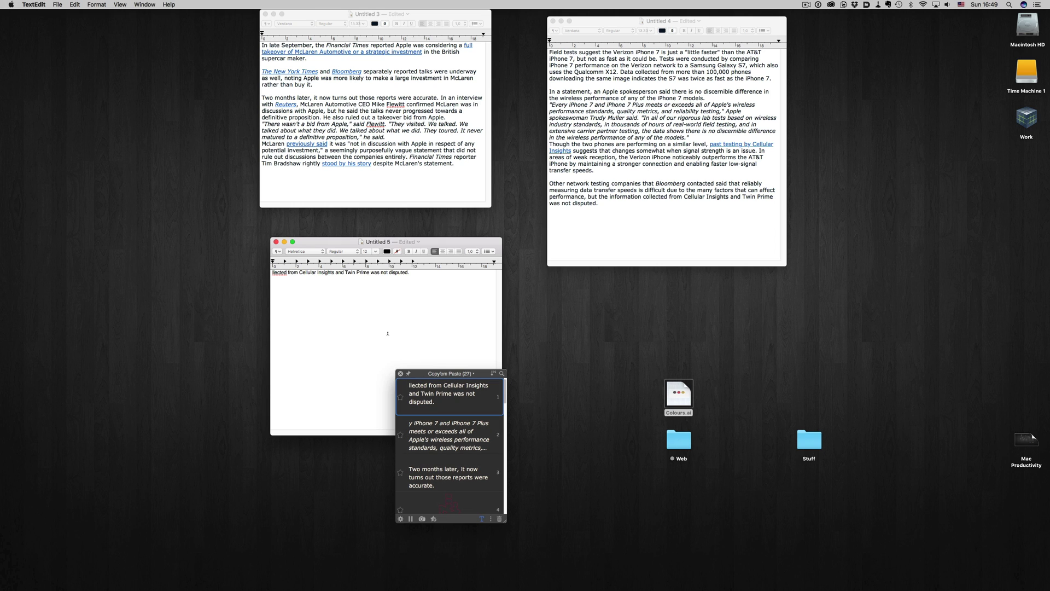
{"action": "key", "text": "2"}
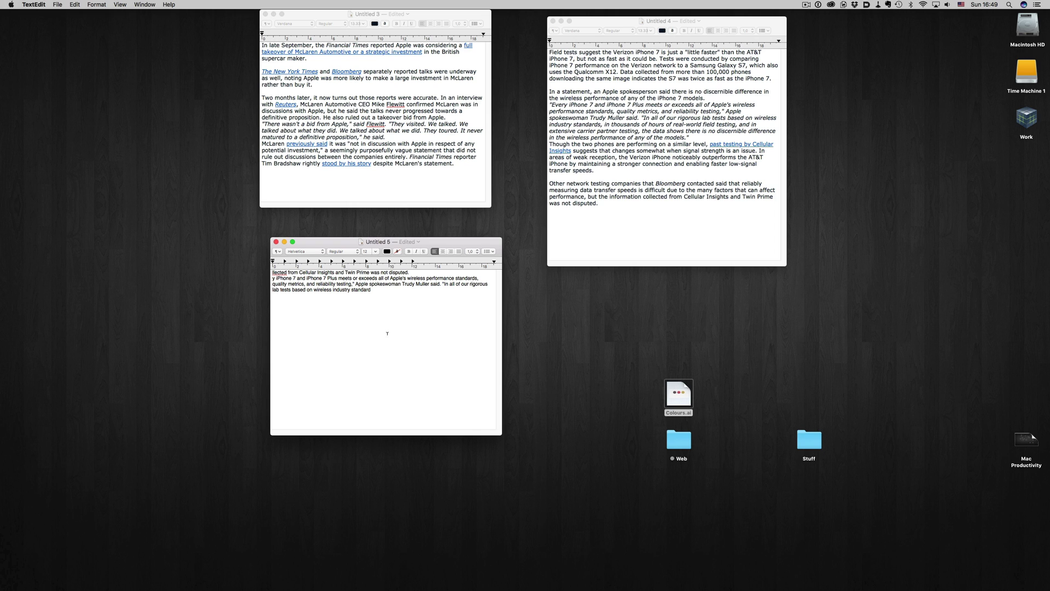
{"action": "key", "text": "super+shift+v"}
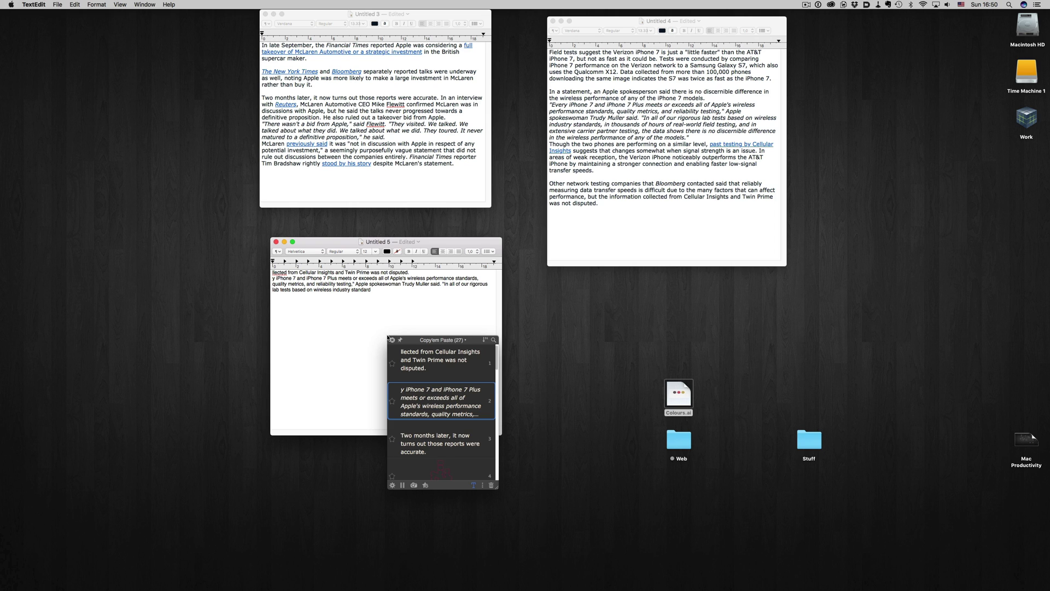
{"action": "key", "text": "Right"}
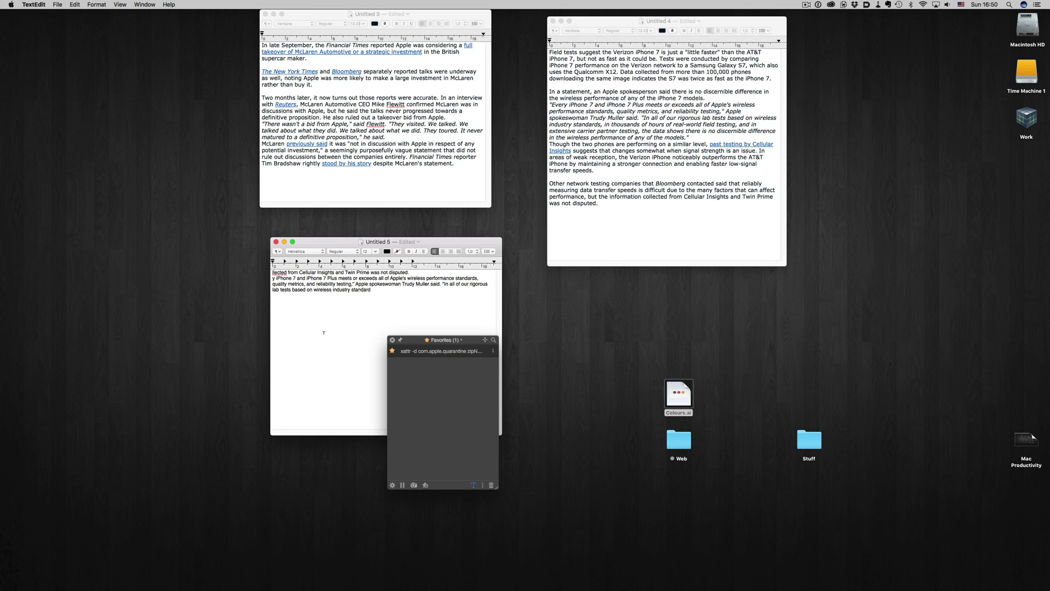
Step: Paste the favourite xattr command, then choose Edit > Edit Current List from the list menu
{"action": "key", "text": "Return"}
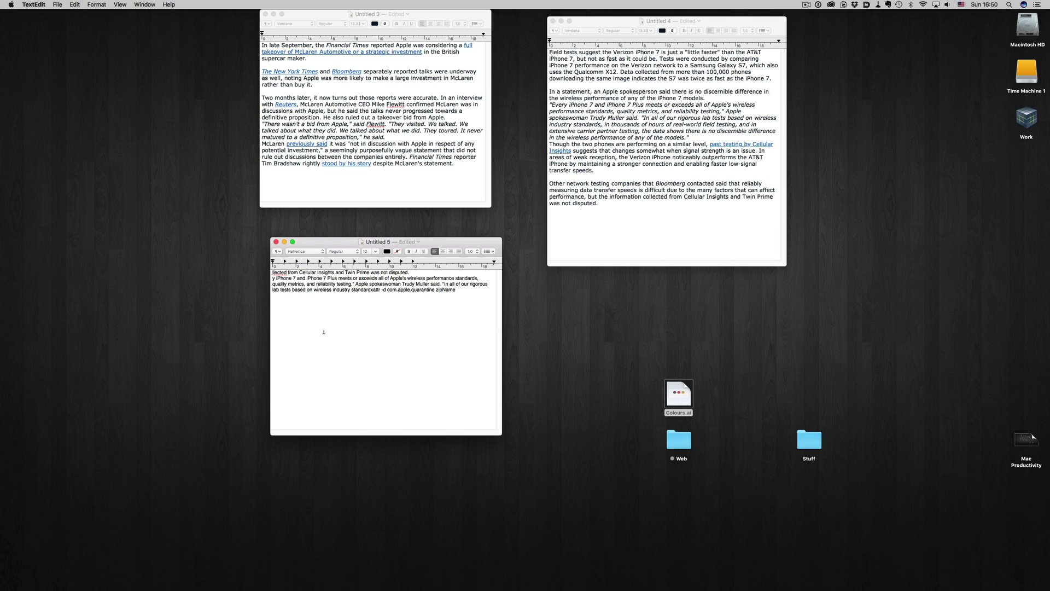
{"action": "key", "text": "super+shift+c"}
{"action": "left_click", "coordinate": [379, 339]}
{"action": "mouse_move", "coordinate": [405, 384]}
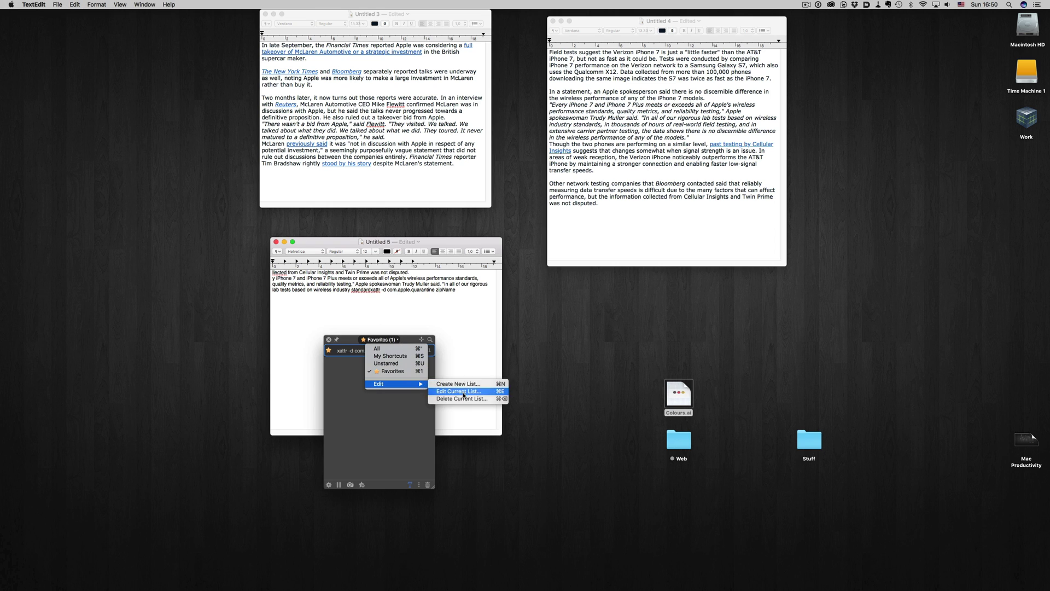
{"action": "left_click", "coordinate": [464, 394]}
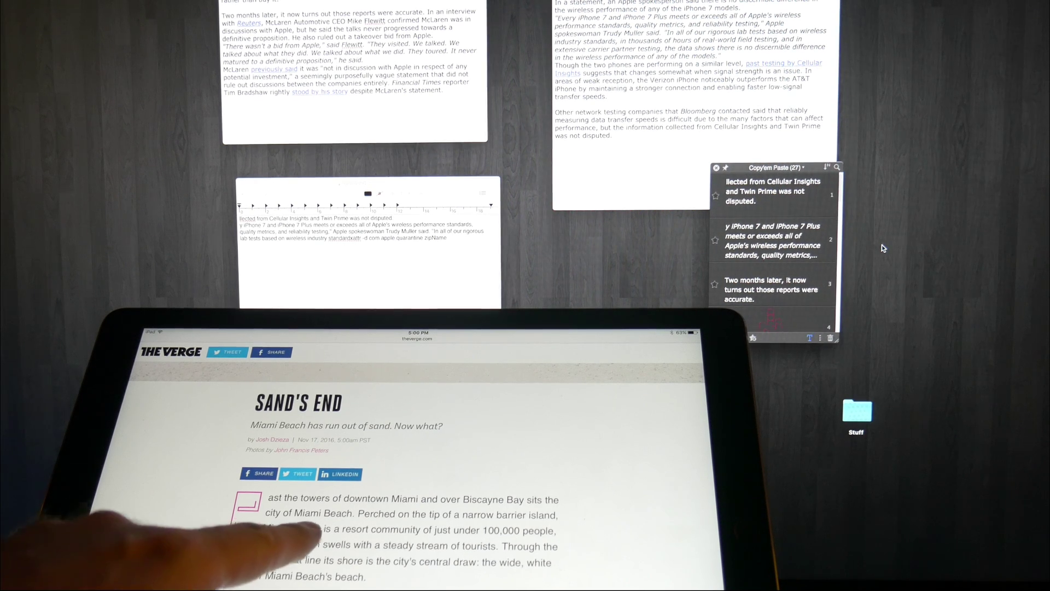
Step: Select the Sand's End text from 'Beach' to the end of the next line and copy it
{"action": "left_click", "coordinate": [309, 527]}
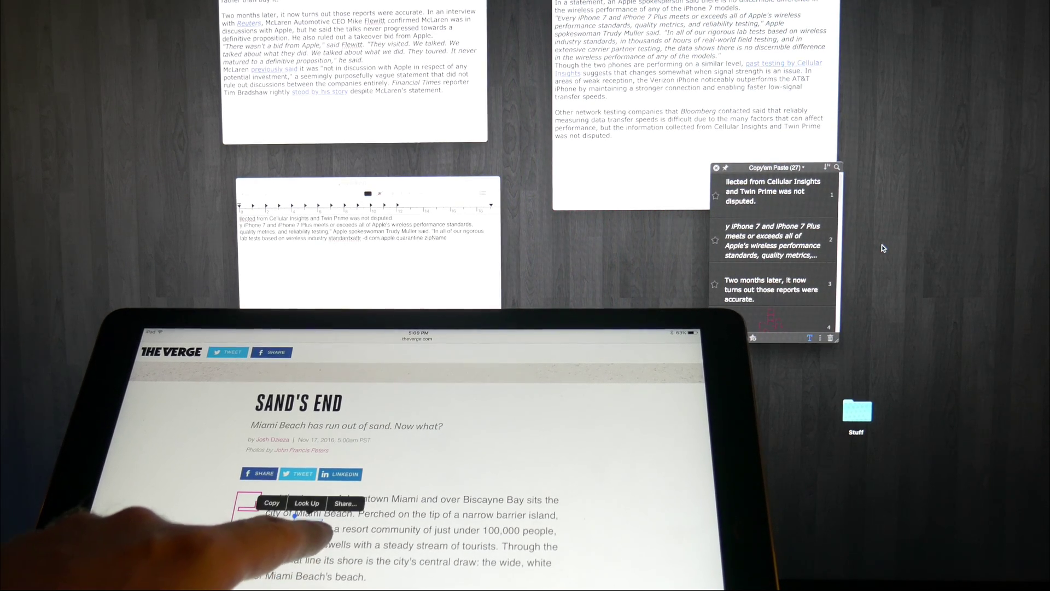
{"action": "left_click_drag", "start_coordinate": [317, 528], "coordinate": [357, 580]}
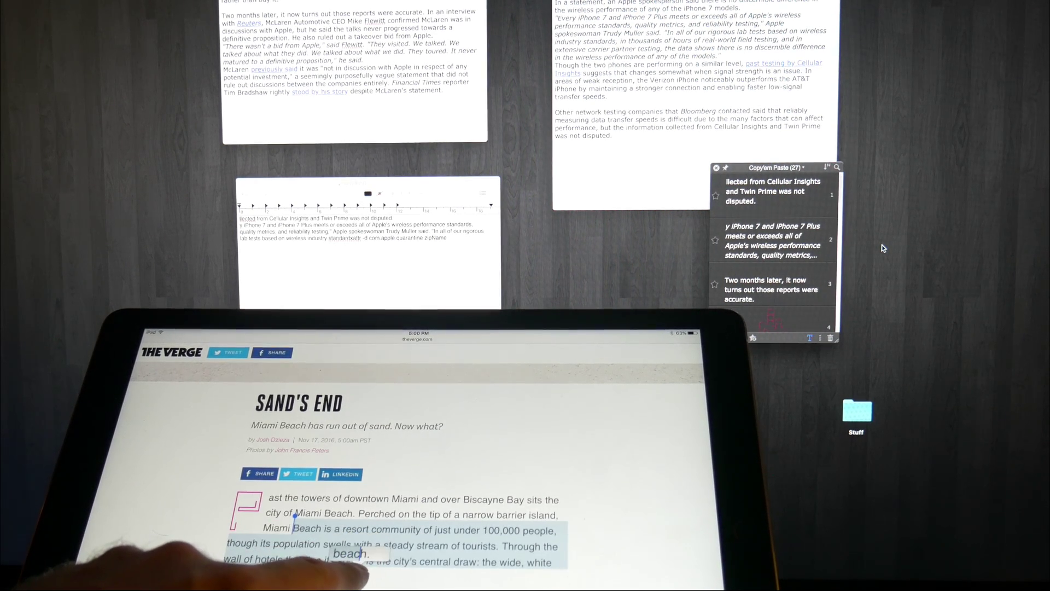
{"action": "left_click", "coordinate": [378, 503]}
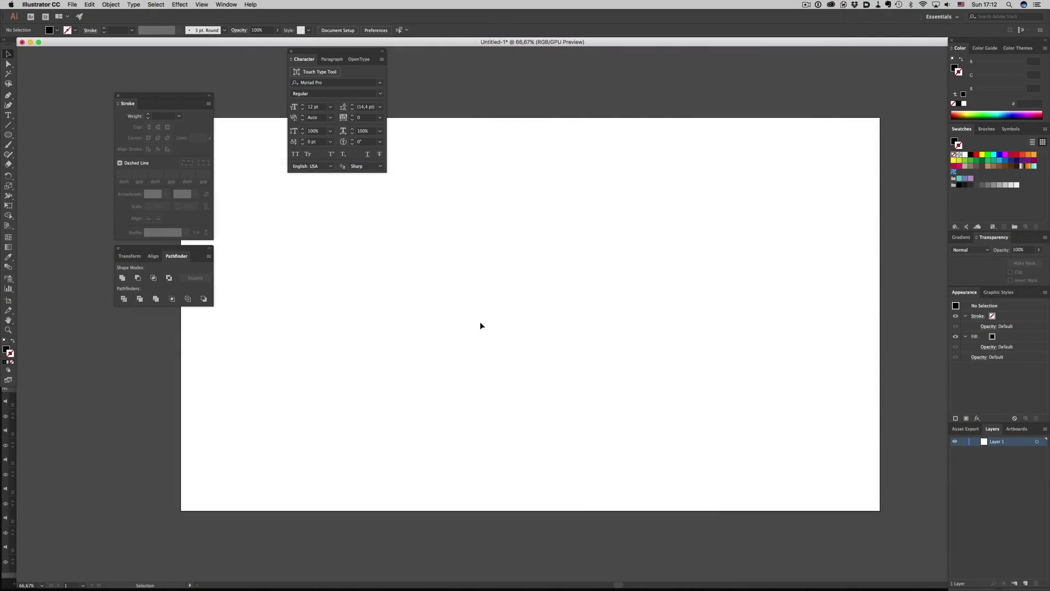
Step: Draw a black circle, copy it, and paste its SVG code as text to the right
{"action": "key", "text": "l"}
{"action": "left_click_drag", "start_coordinate": [428, 272], "coordinate": [467, 324]}
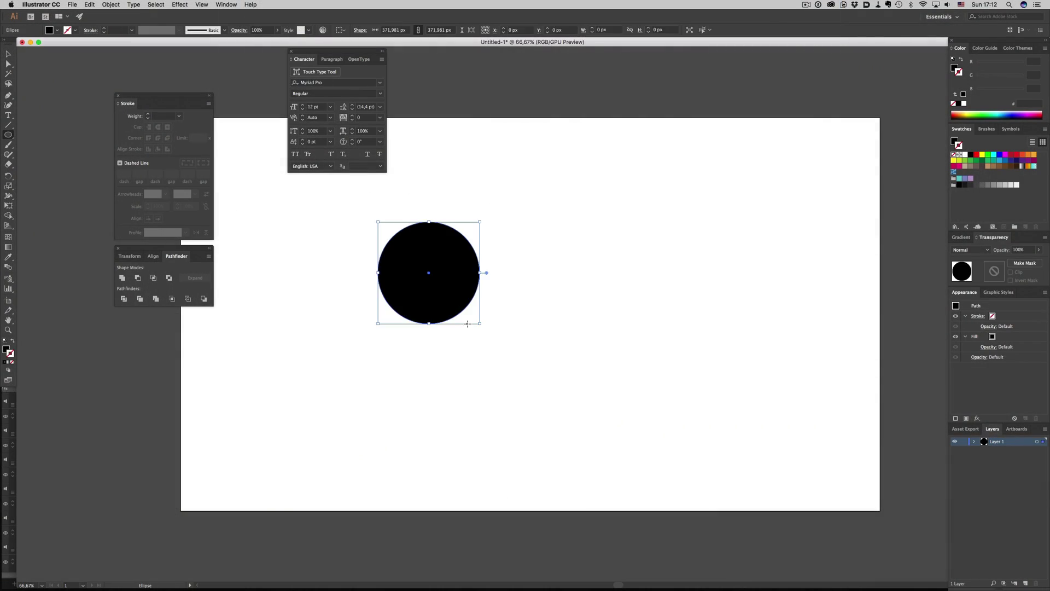
{"action": "key", "text": "super+c"}
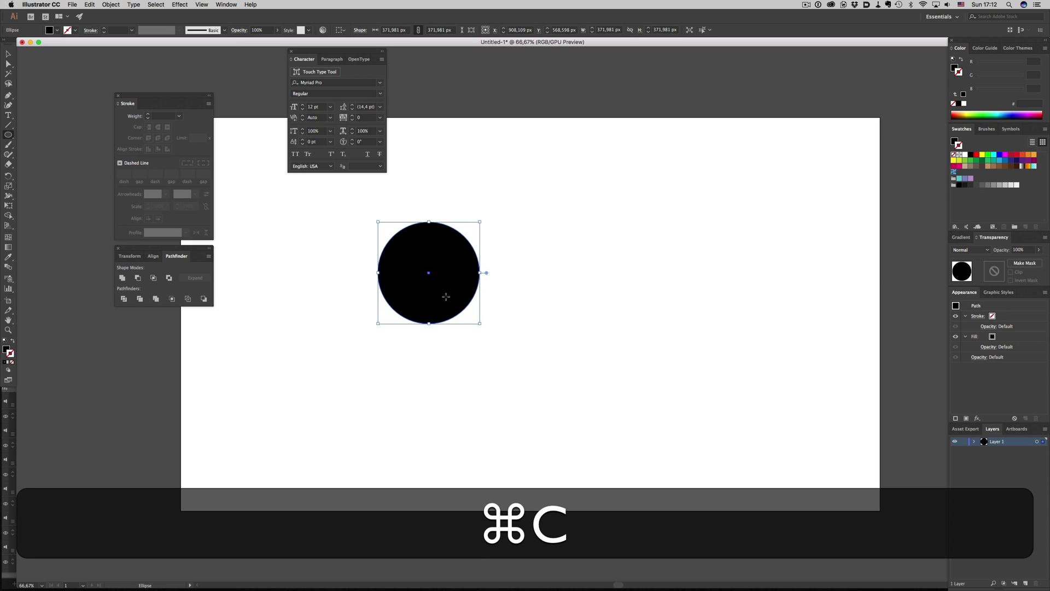
{"action": "left_click", "coordinate": [565, 327], "text": "super"}
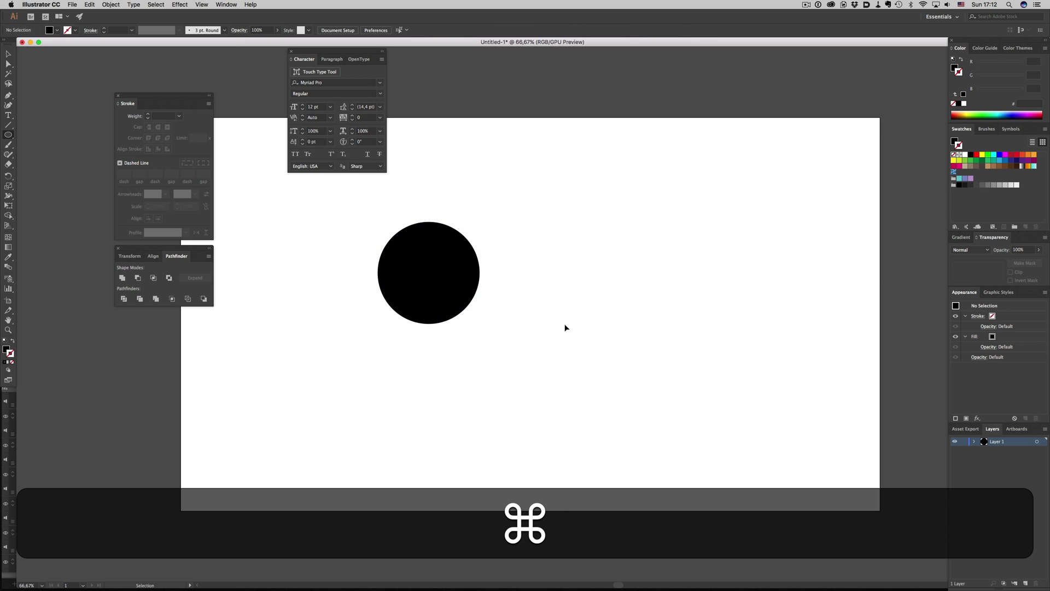
{"action": "key", "text": "super+v"}
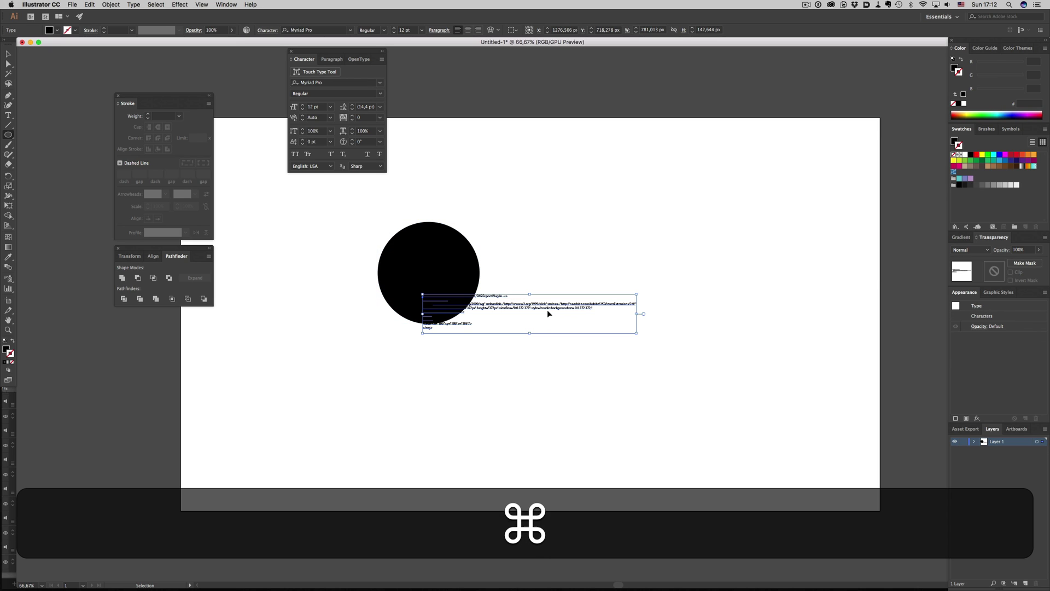
{"action": "left_click_drag", "start_coordinate": [509, 321], "coordinate": [665, 266]}
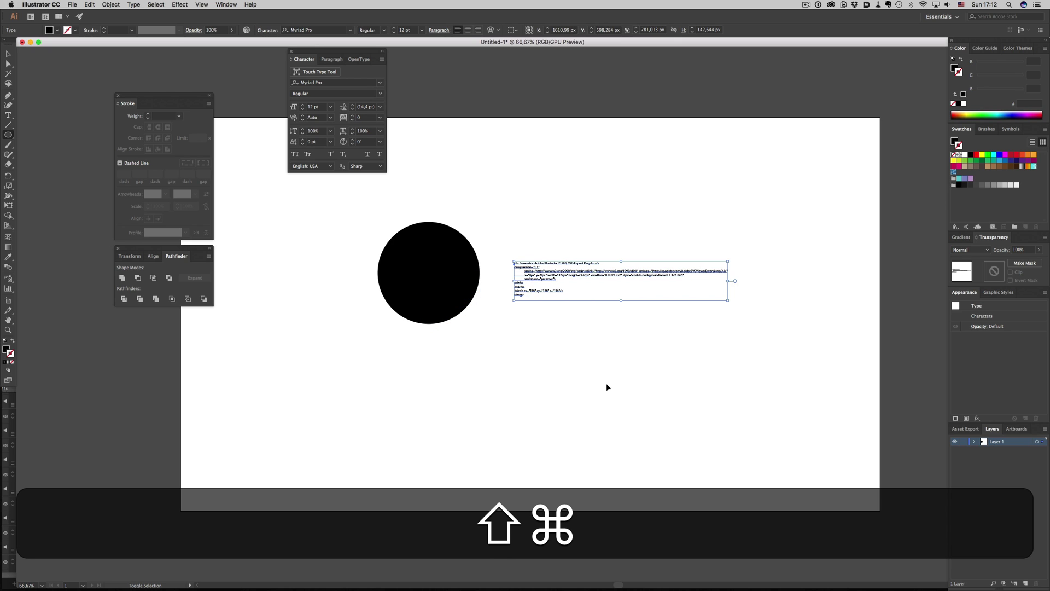
Step: Pause recording of new clippings in Copy'em Paste and close its history
{"action": "key", "text": "shift+super+v"}
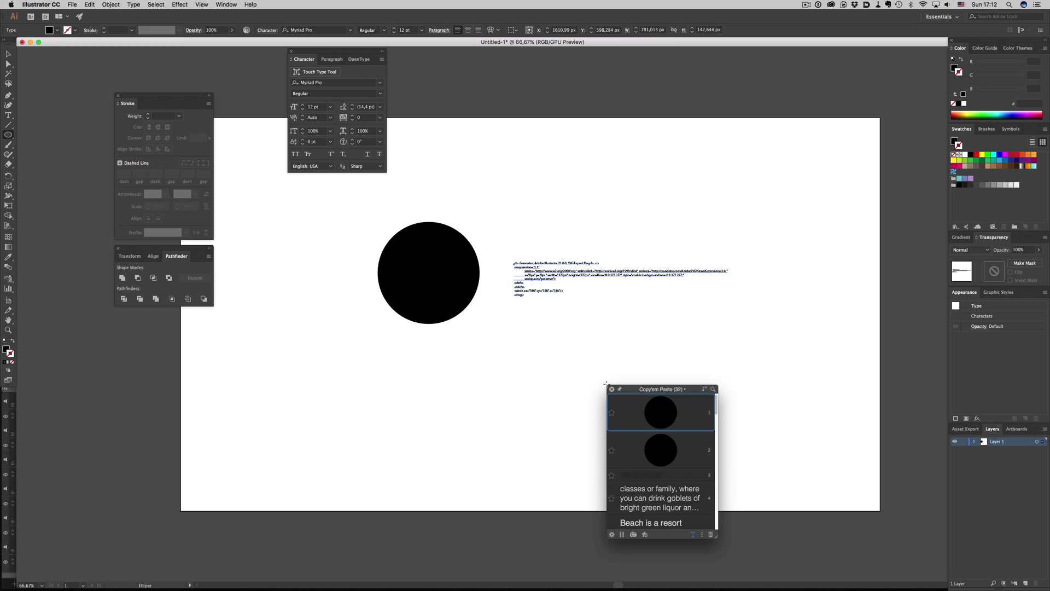
{"action": "left_click", "coordinate": [622, 534]}
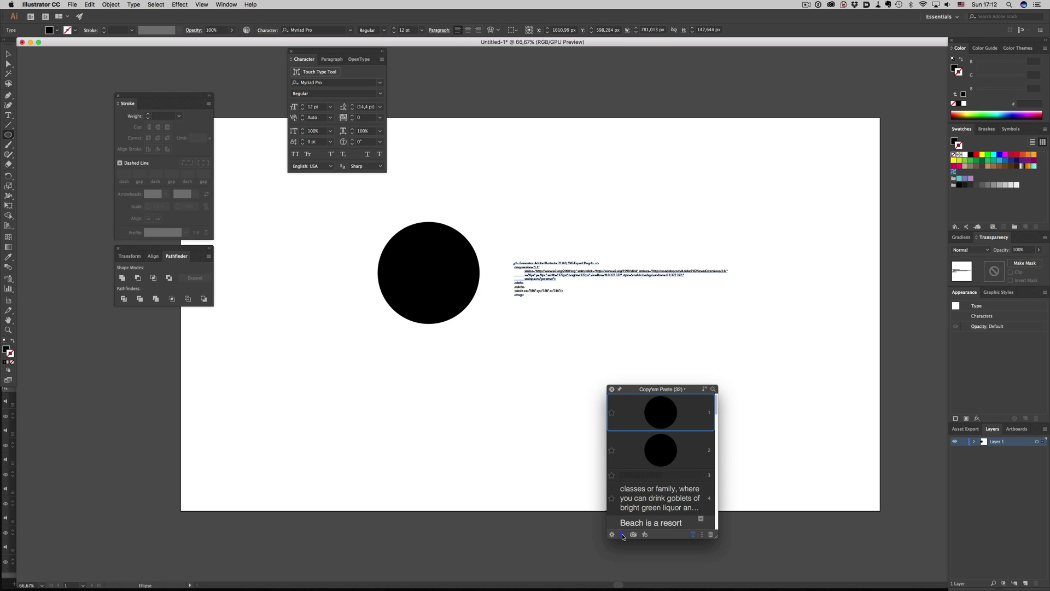
{"action": "left_click", "coordinate": [612, 388]}
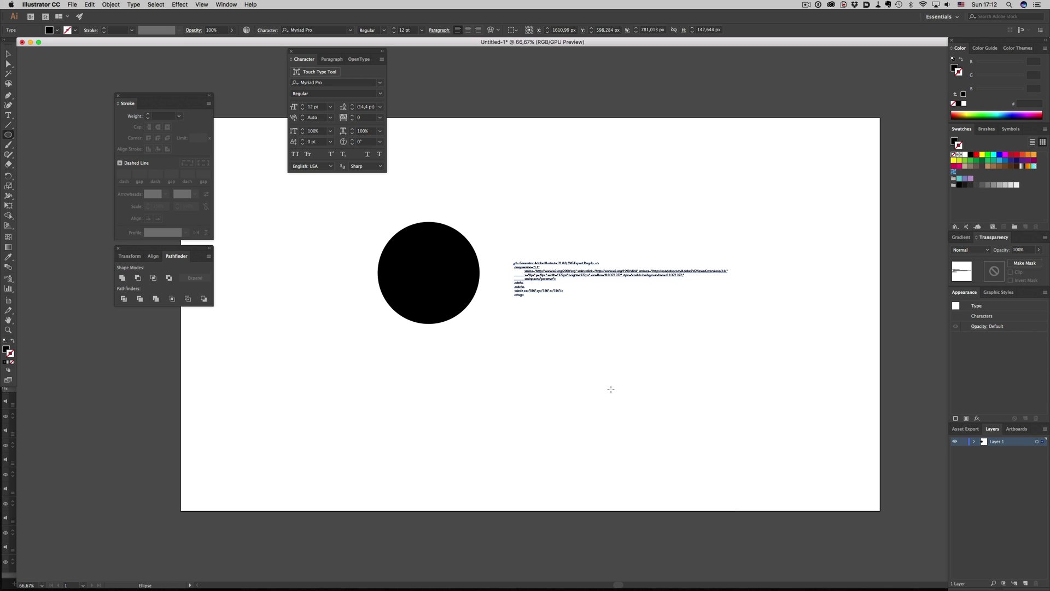
Step: Copy and paste the circle, moving the duplicate below-right of the original
{"action": "left_click", "coordinate": [456, 286]}
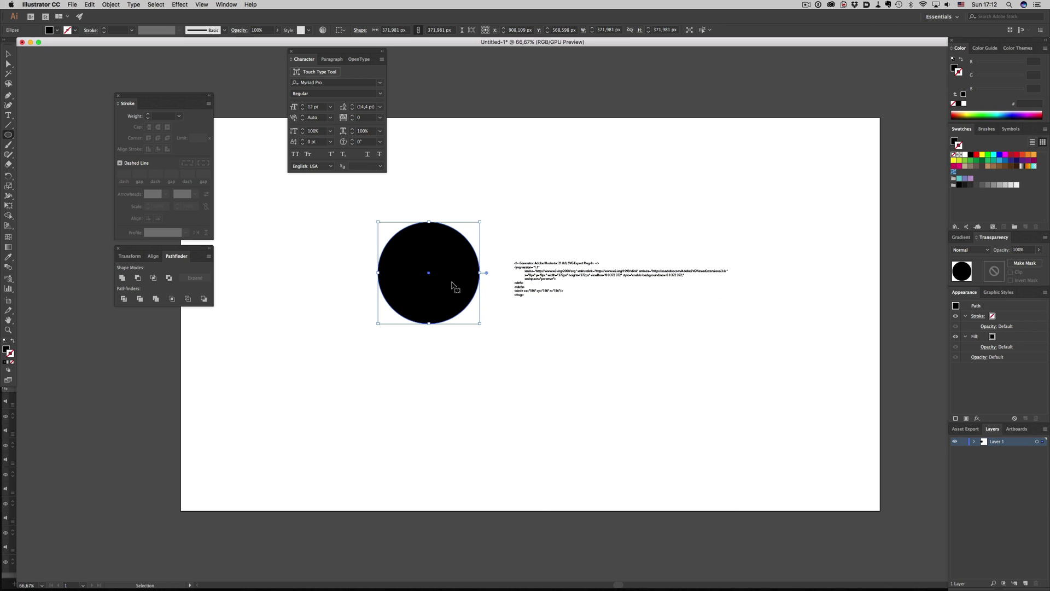
{"action": "key", "text": "super+c"}
{"action": "left_click", "coordinate": [575, 364]}
{"action": "key", "text": "super+v"}
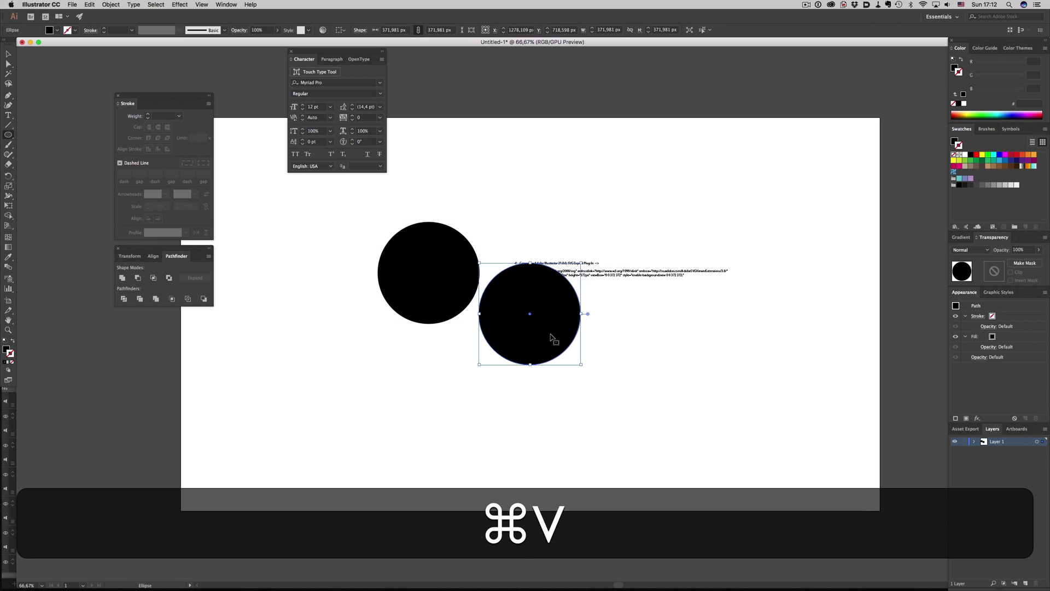
{"action": "left_click_drag", "start_coordinate": [553, 335], "coordinate": [555, 369]}
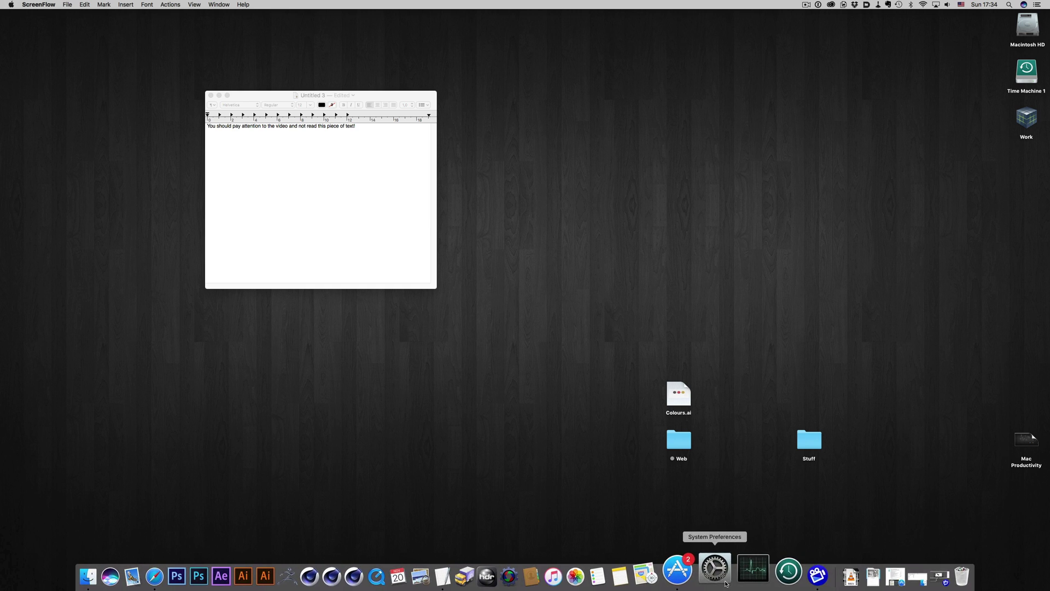
Step: Set full keyboard access to All controls in Keyboard Shortcuts preferences, then quit
{"action": "left_click", "coordinate": [725, 583]}
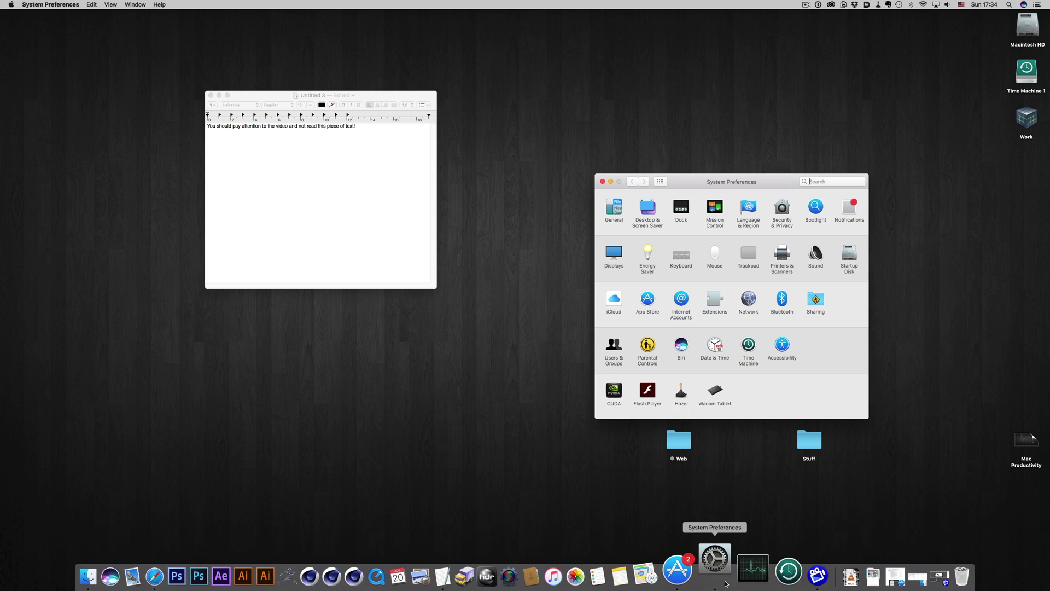
{"action": "left_click", "coordinate": [682, 256]}
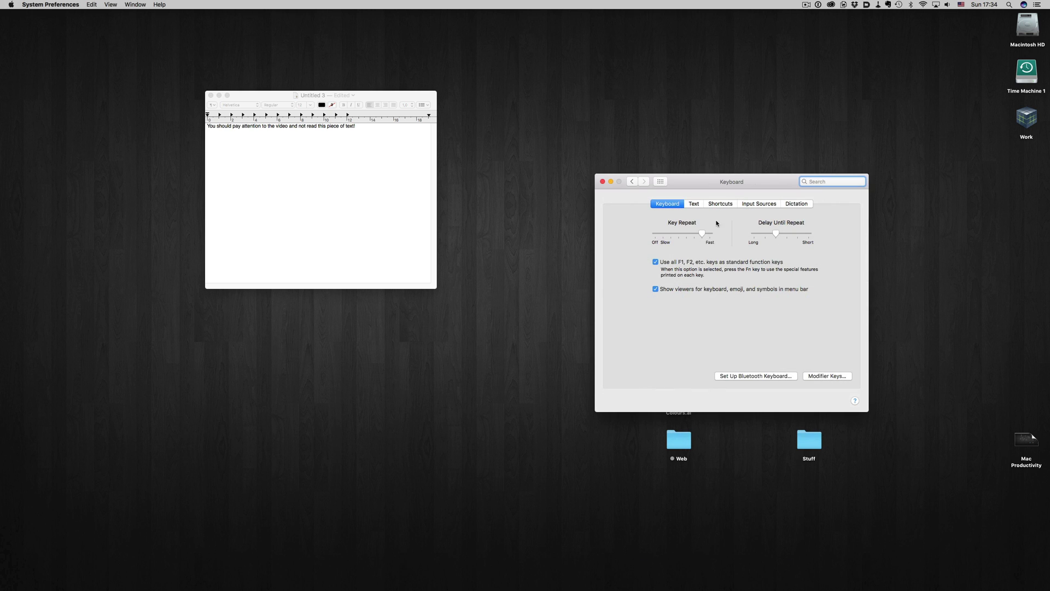
{"action": "left_click", "coordinate": [720, 203]}
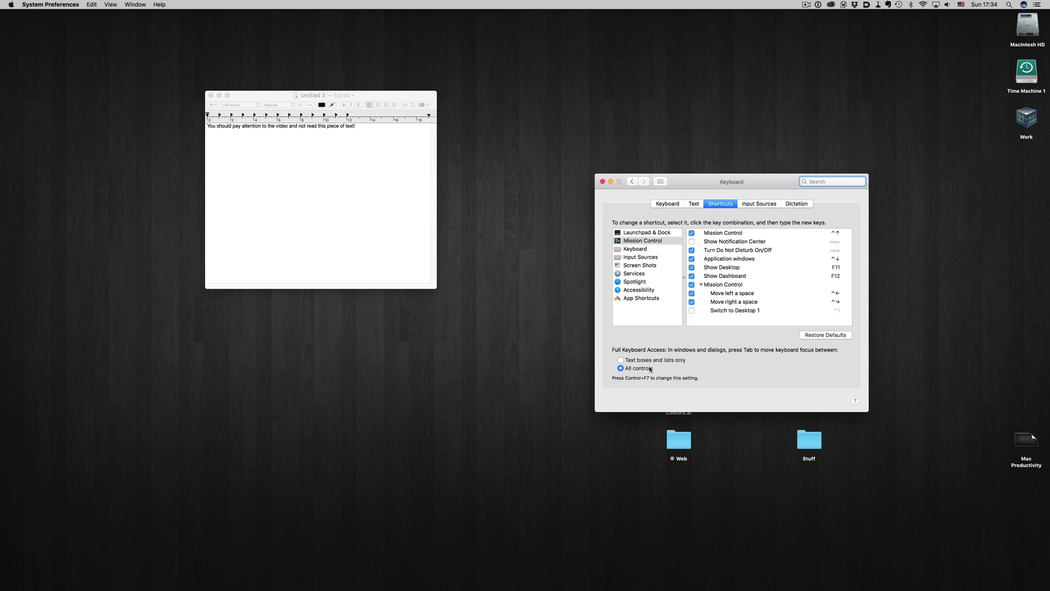
{"action": "key", "text": "super+q"}
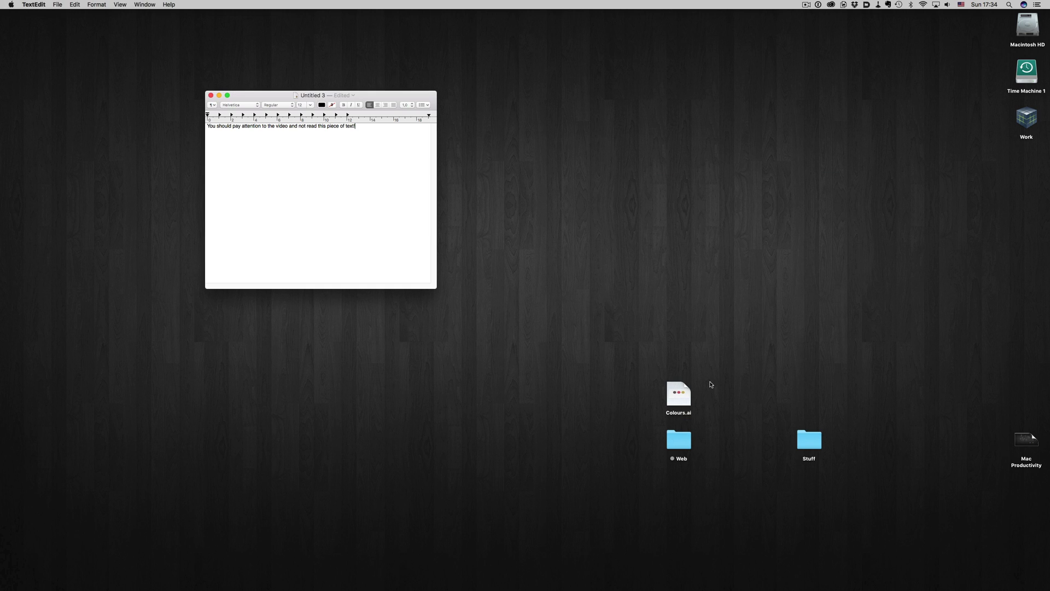
Step: Bring up the shut-down prompt with Ctrl+Eject and cancel it from the keyboard
{"action": "key", "text": "ctrl+XF86Eject"}
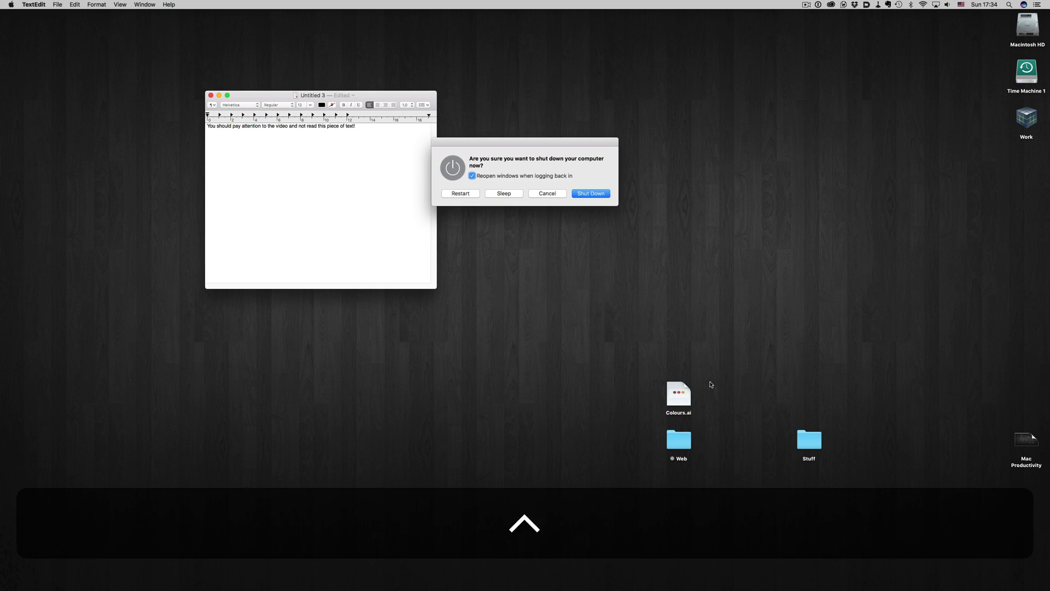
{"action": "key", "text": "Tab"}
{"action": "key", "text": "Tab"}
{"action": "key", "text": "Tab"}
{"action": "key", "text": "space"}
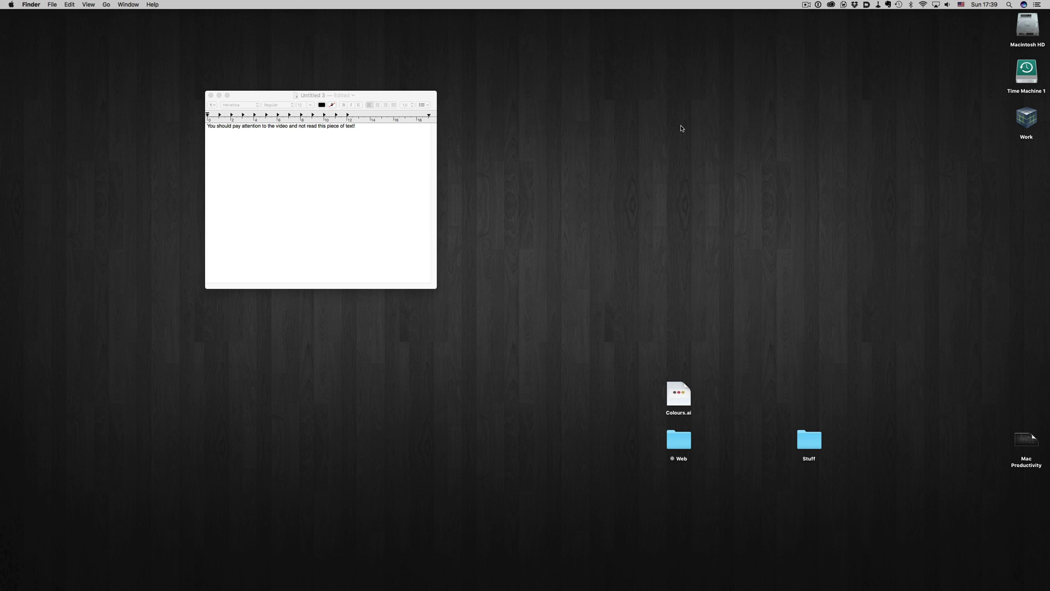
{"action": "key", "text": "ctrl+F2"}
{"action": "key", "text": "Right"}
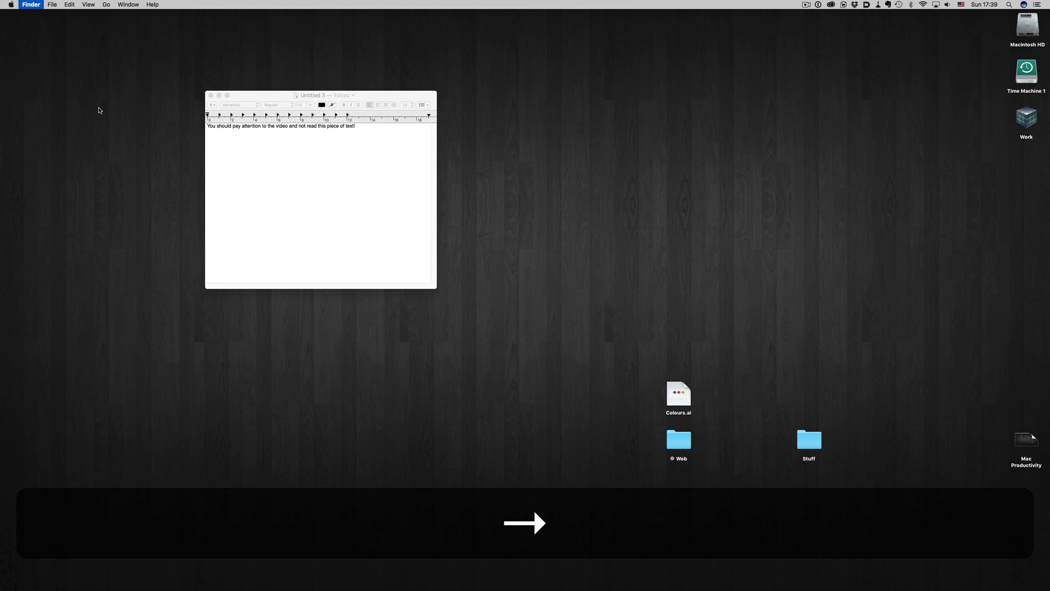
{"action": "key", "text": "Right"}
{"action": "key", "text": "Down"}
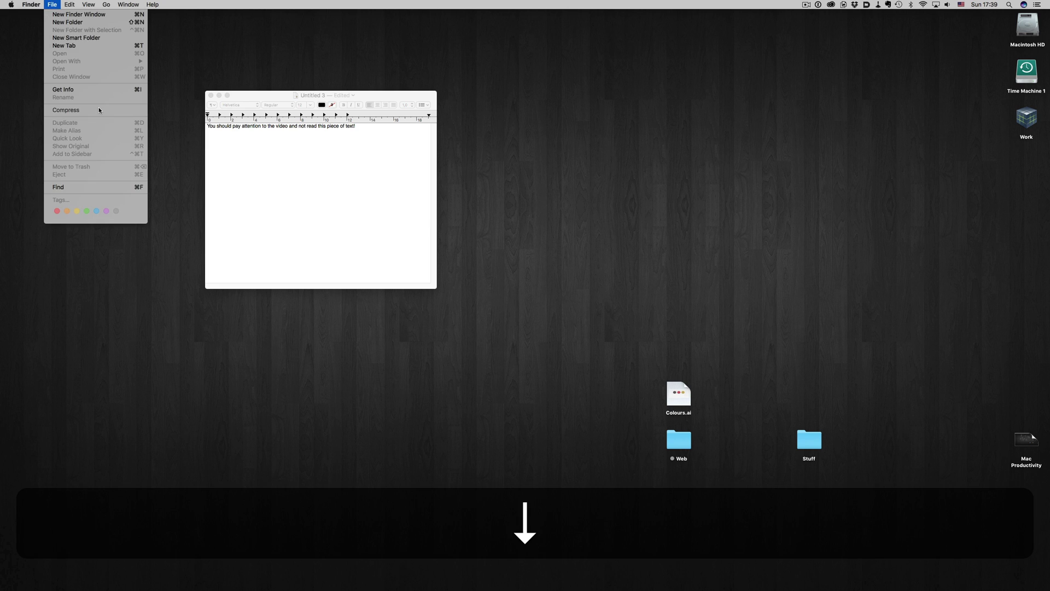
{"action": "key", "text": "Right"}
{"action": "key", "text": "Right"}
{"action": "key", "text": "Down"}
{"action": "key", "text": "Down"}
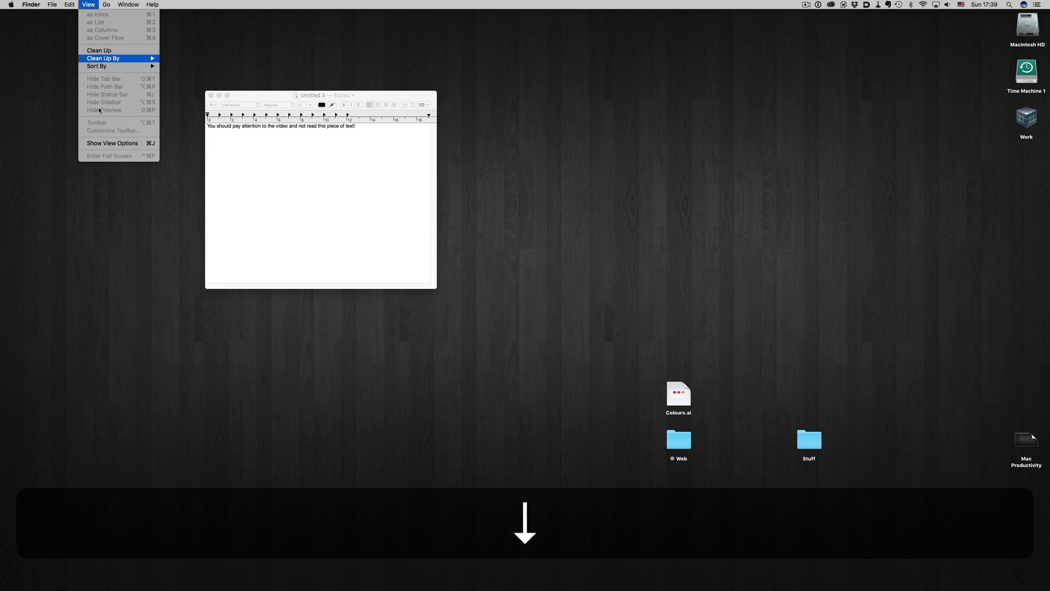
{"action": "key", "text": "Down"}
{"action": "key", "text": "Down"}
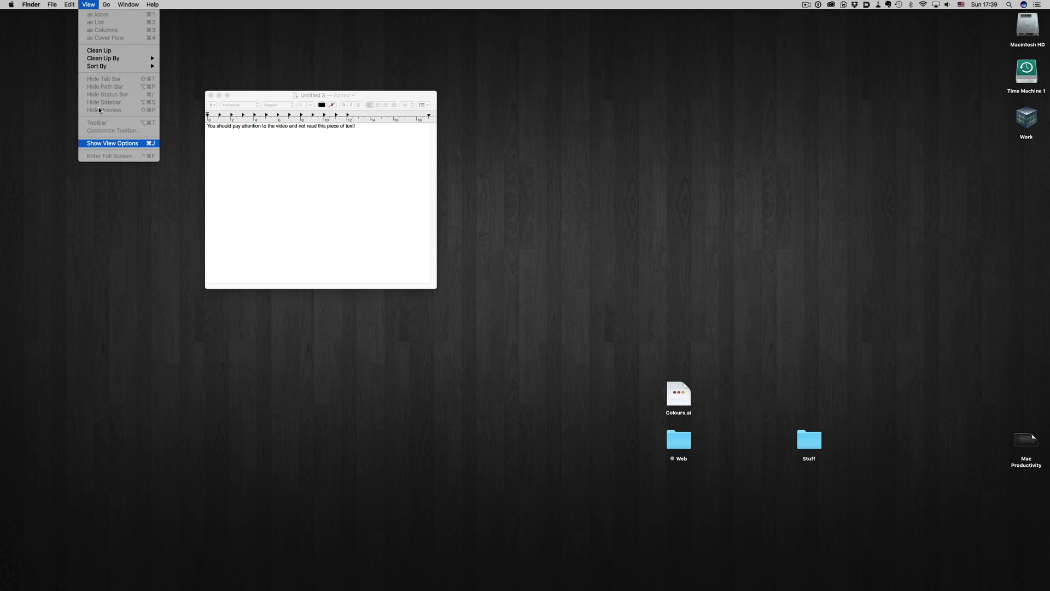
{"action": "key", "text": "Return"}
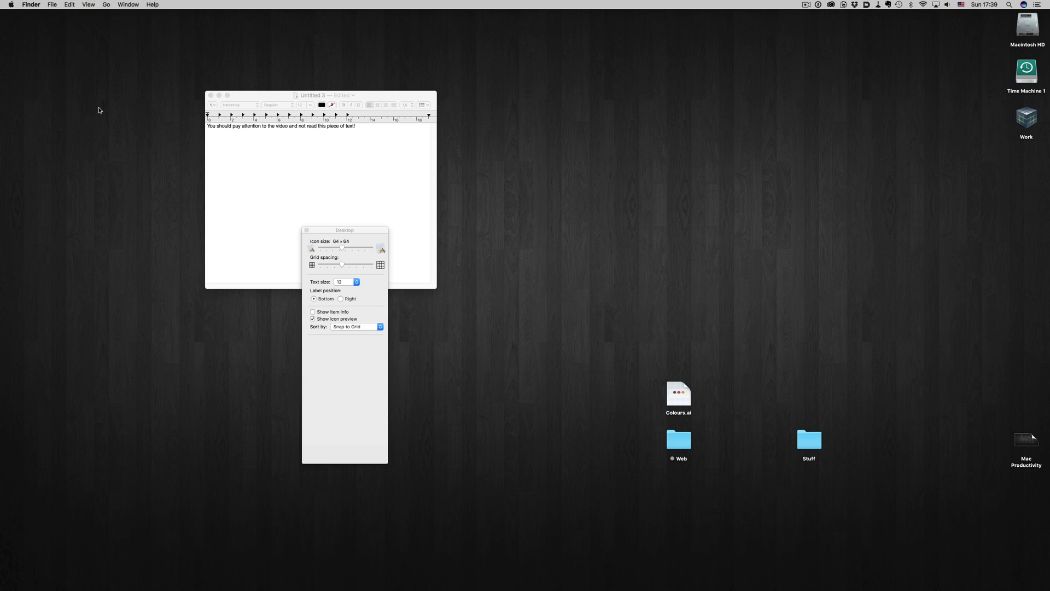
{"action": "key", "text": "super+j"}
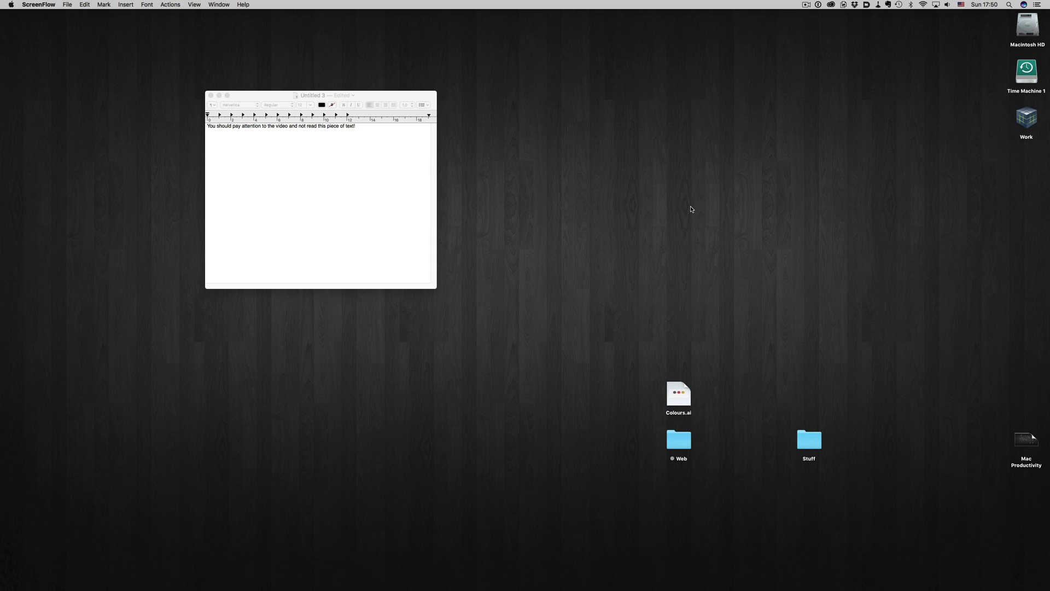
{"action": "key", "text": "shift+super"}
{"action": "key", "text": "shift+super+4"}
{"action": "left_click_drag", "start_coordinate": [206, 91], "coordinate": [396, 164]}
{"action": "key", "text": "Escape"}
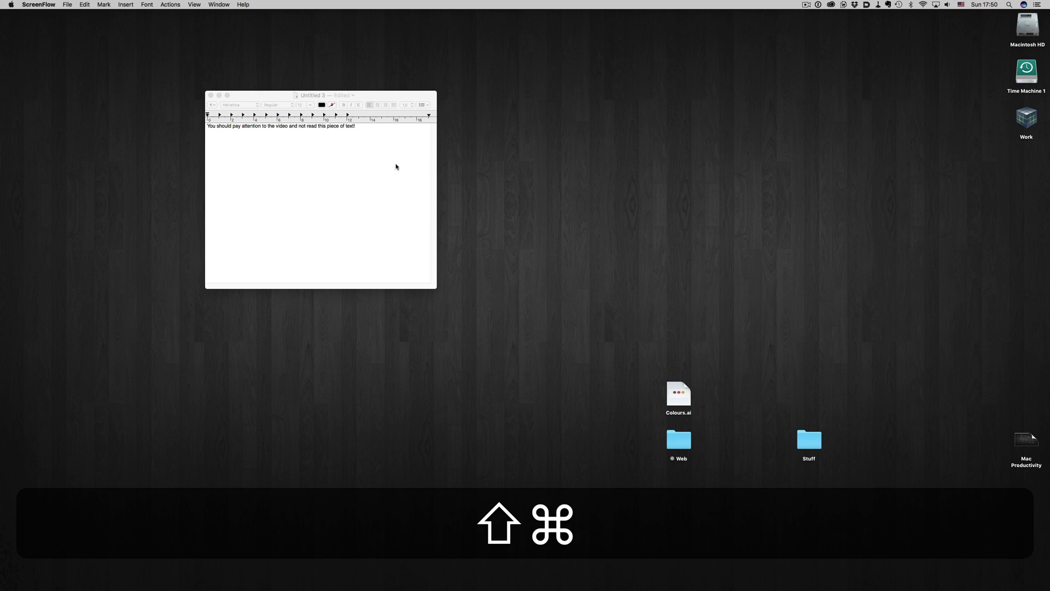
Step: Capture the TextEdit window alone as a screenshot file on the desktop
{"action": "key", "text": "shift+super+4"}
{"action": "key", "text": "space"}
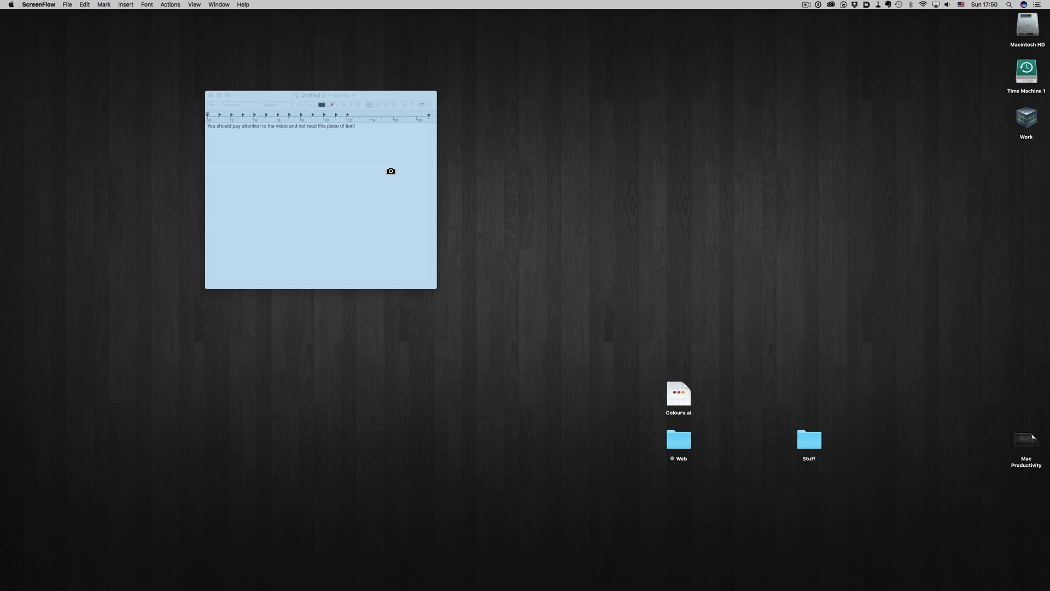
{"action": "left_click", "coordinate": [391, 171]}
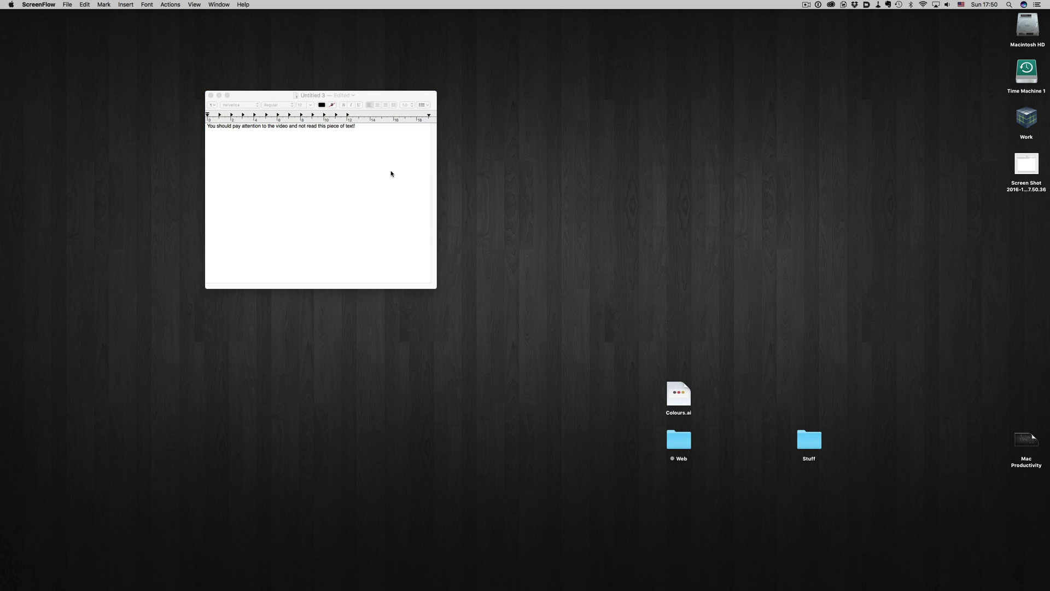
Step: Quick Look the new screenshot file, then return to the TextEdit window
{"action": "left_click", "coordinate": [1024, 164]}
{"action": "key", "text": "space"}
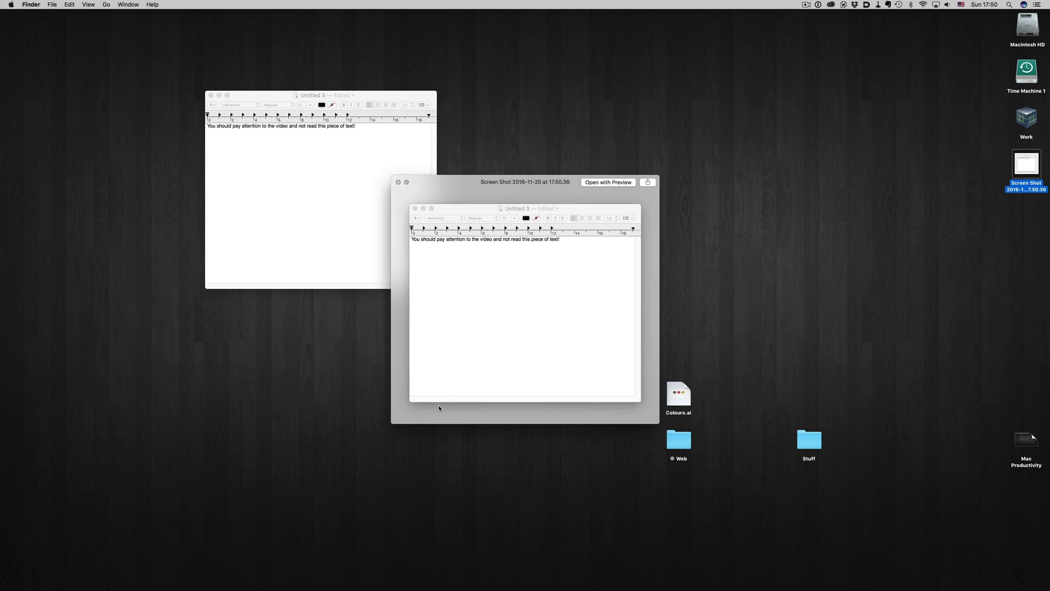
{"action": "key", "text": "space"}
{"action": "left_click", "coordinate": [375, 246]}
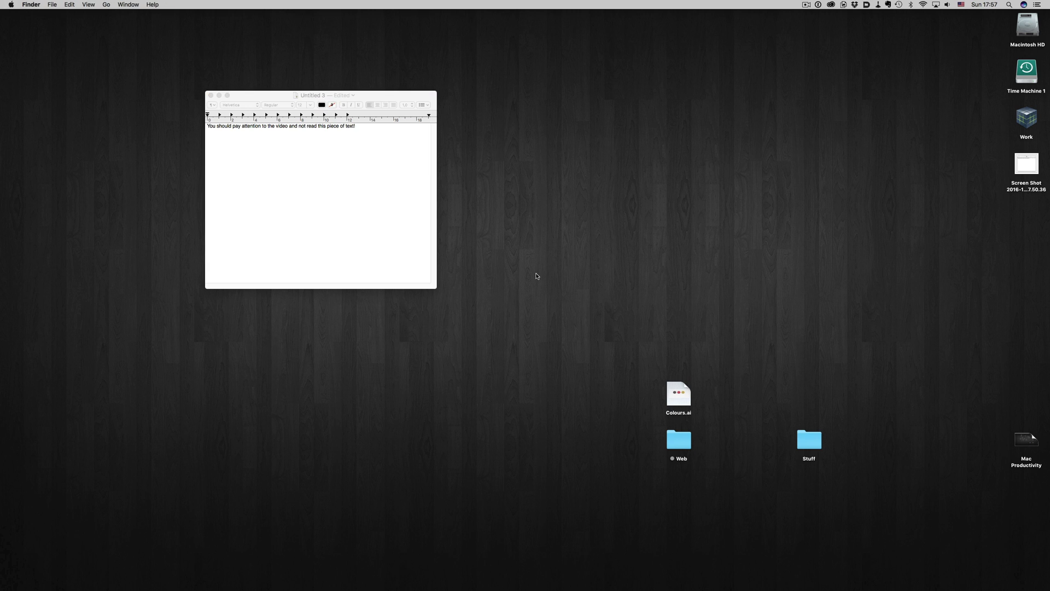
{"action": "key", "text": "shift+super+4"}
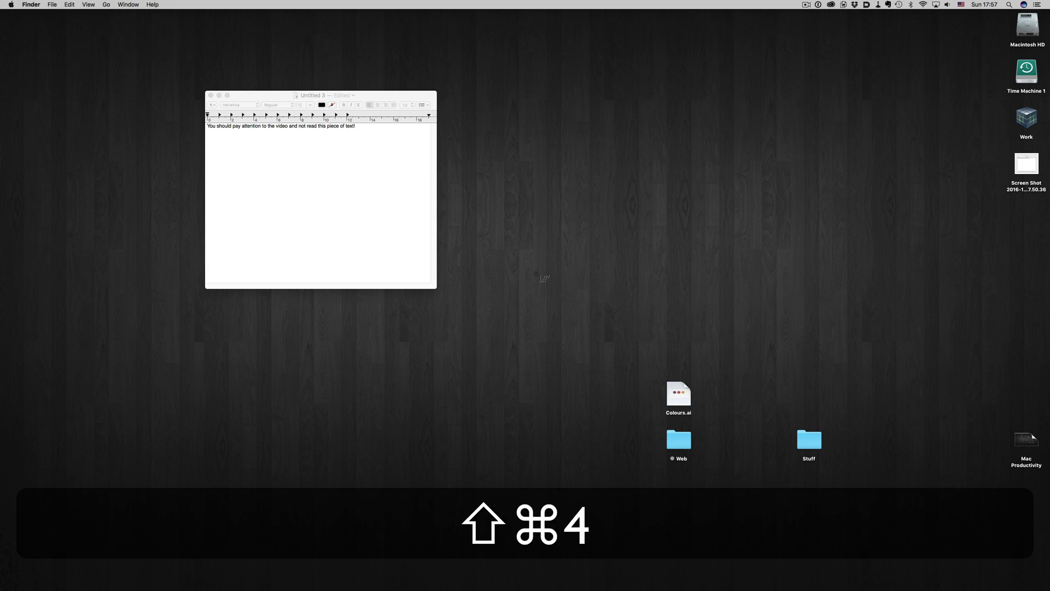
{"action": "left_click_drag", "start_coordinate": [471, 144], "coordinate": [924, 512]}
{"action": "key", "text": "space"}
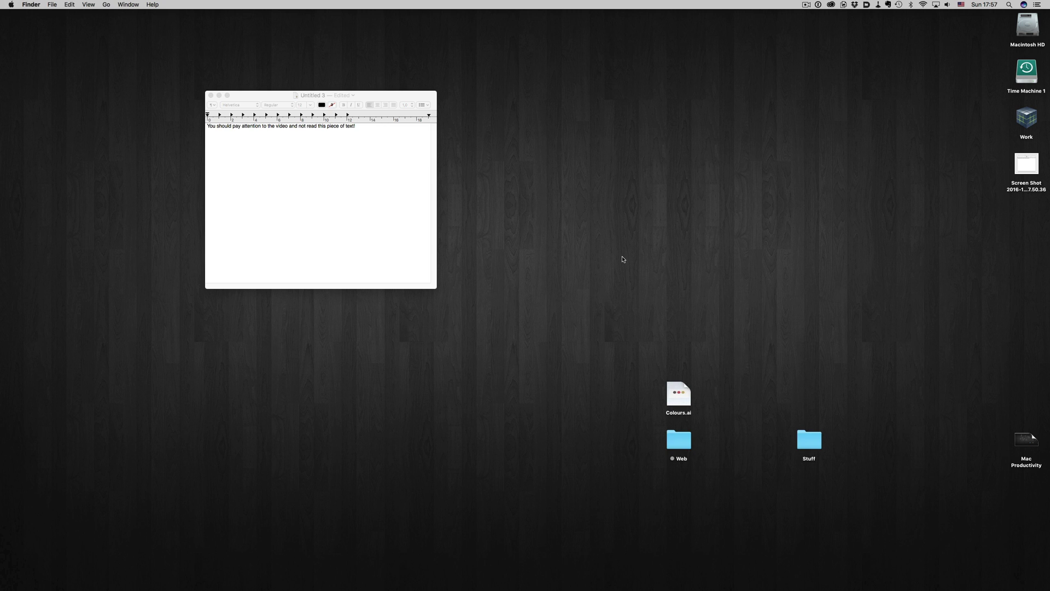
{"action": "key", "text": "super+shift+4"}
{"action": "left_click_drag", "start_coordinate": [589, 232], "coordinate": [840, 375]}
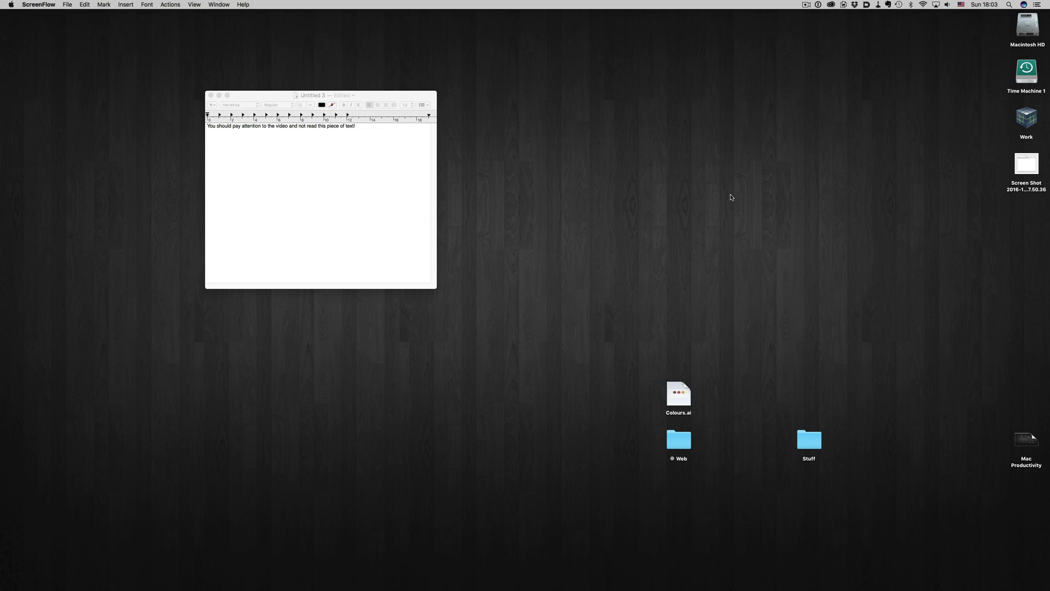
{"action": "key", "text": "super+space"}
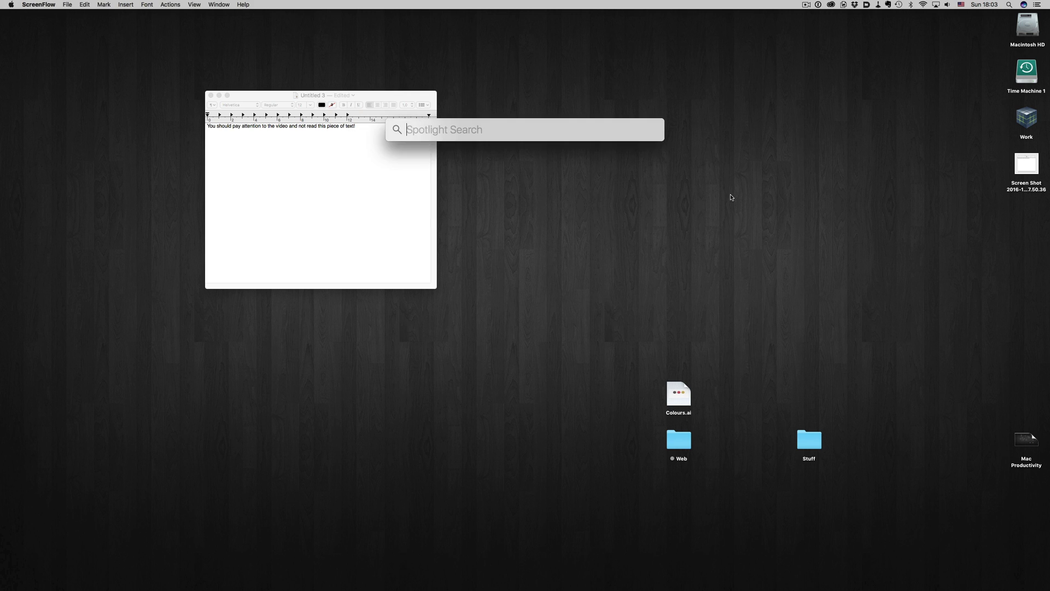
{"action": "type", "text": "digit"}
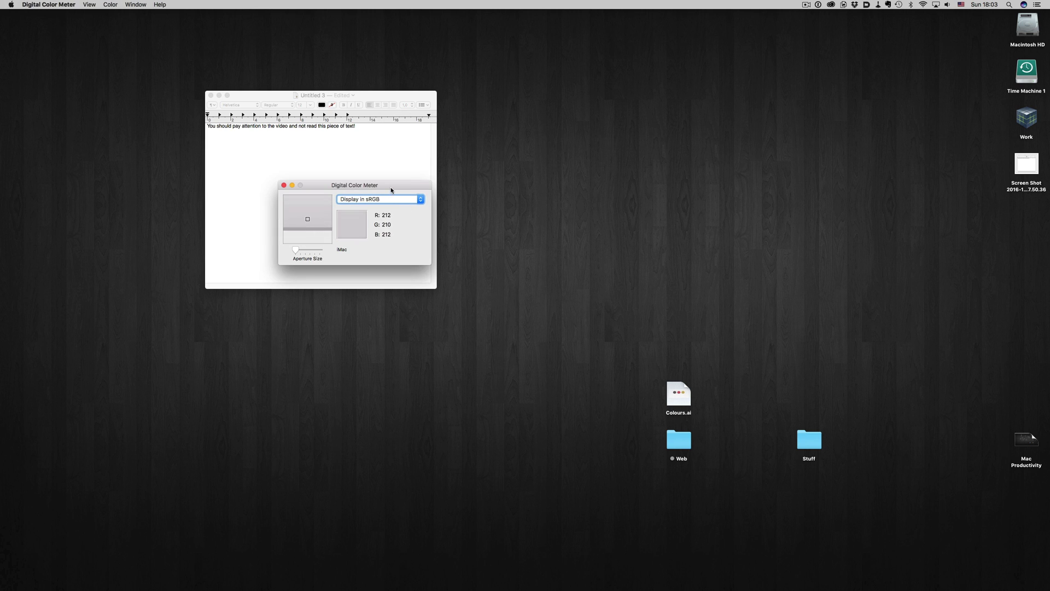
{"action": "left_click_drag", "start_coordinate": [391, 187], "coordinate": [783, 113]}
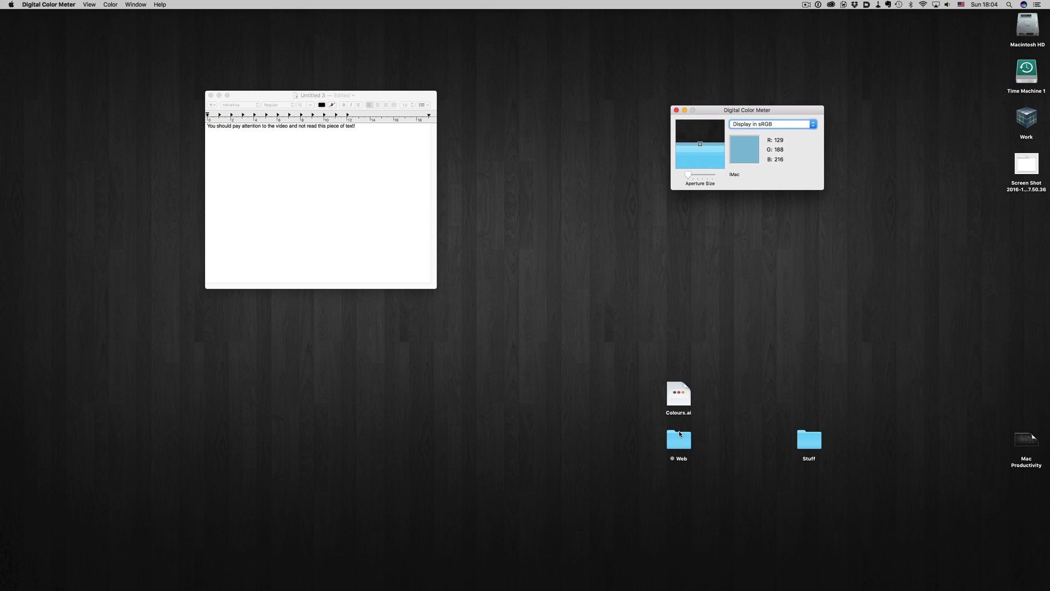
{"action": "left_click", "coordinate": [781, 126]}
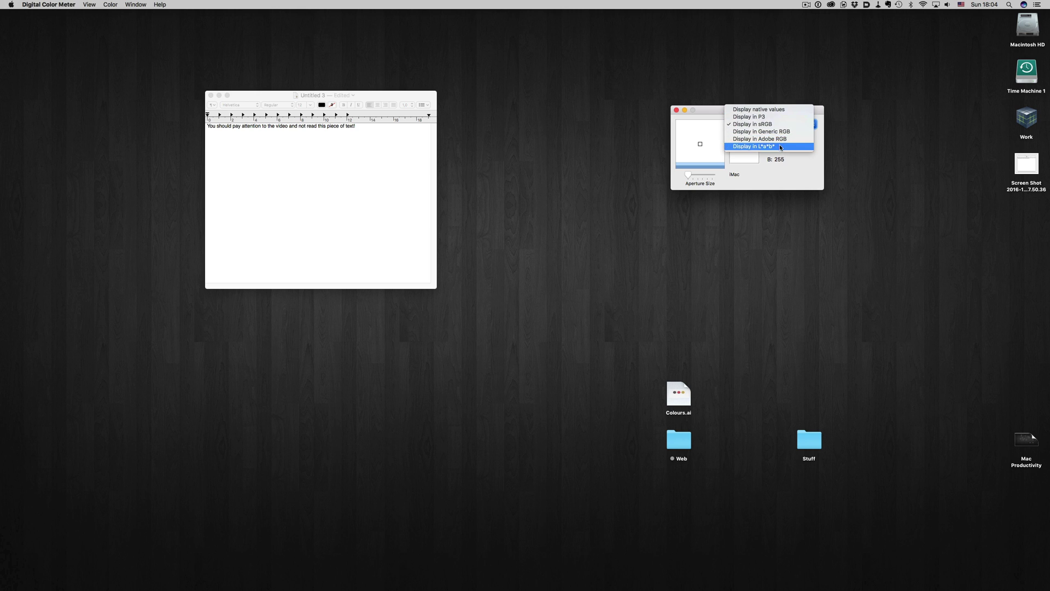
{"action": "left_click", "coordinate": [795, 181]}
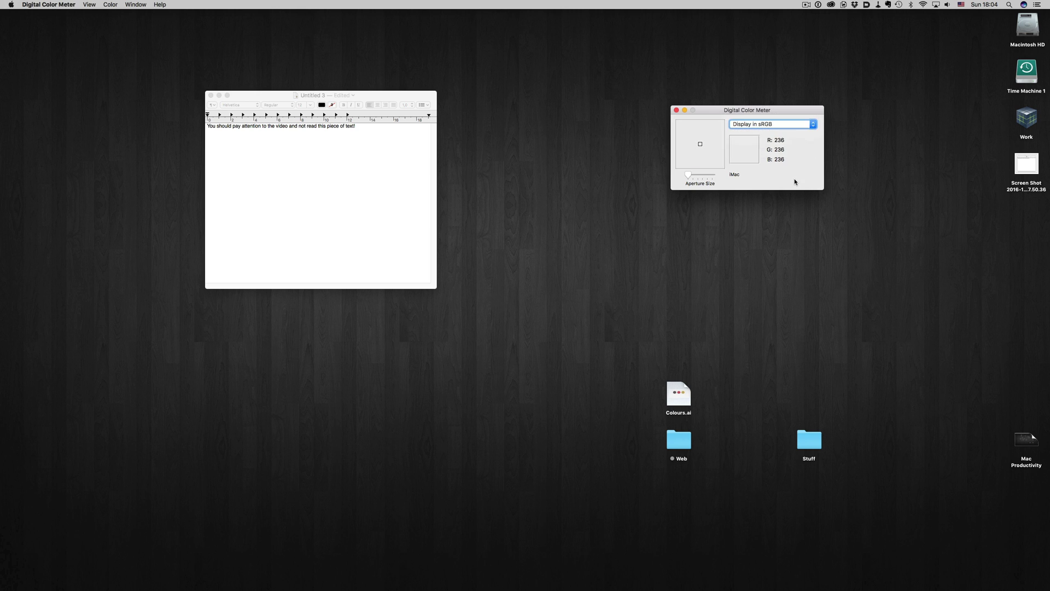
{"action": "key", "text": "super+q"}
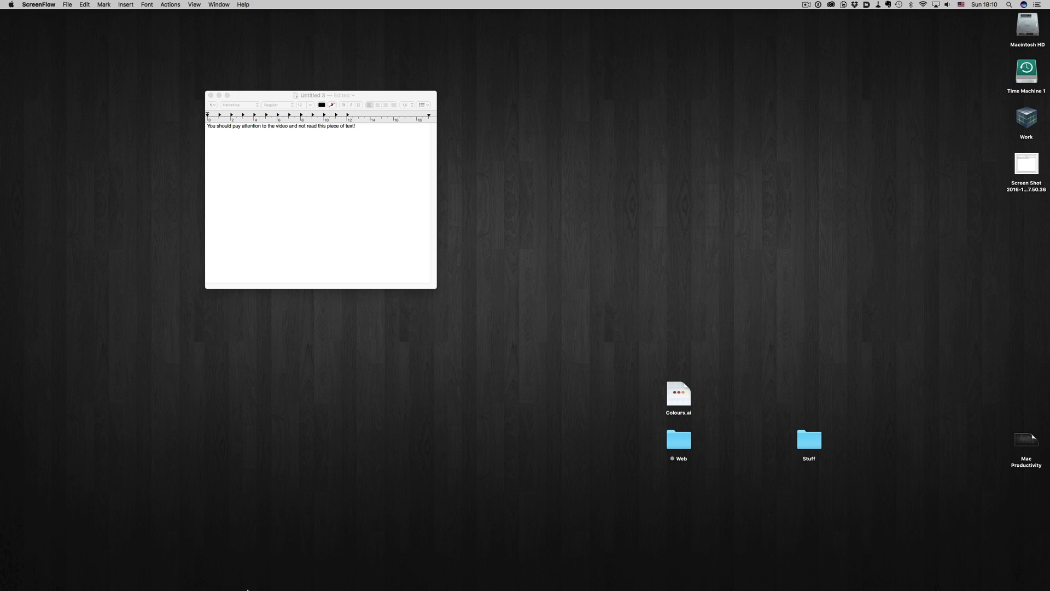
Step: In Illustrator, search Help for 'divid' and browse the divide results
{"action": "left_click", "coordinate": [298, 578]}
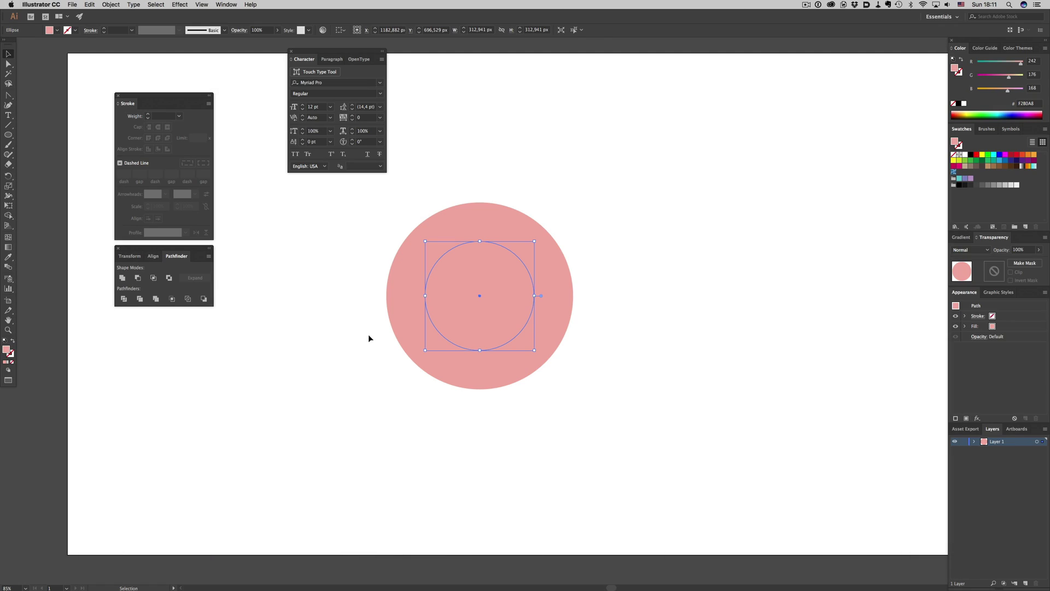
{"action": "left_click", "coordinate": [250, 4]}
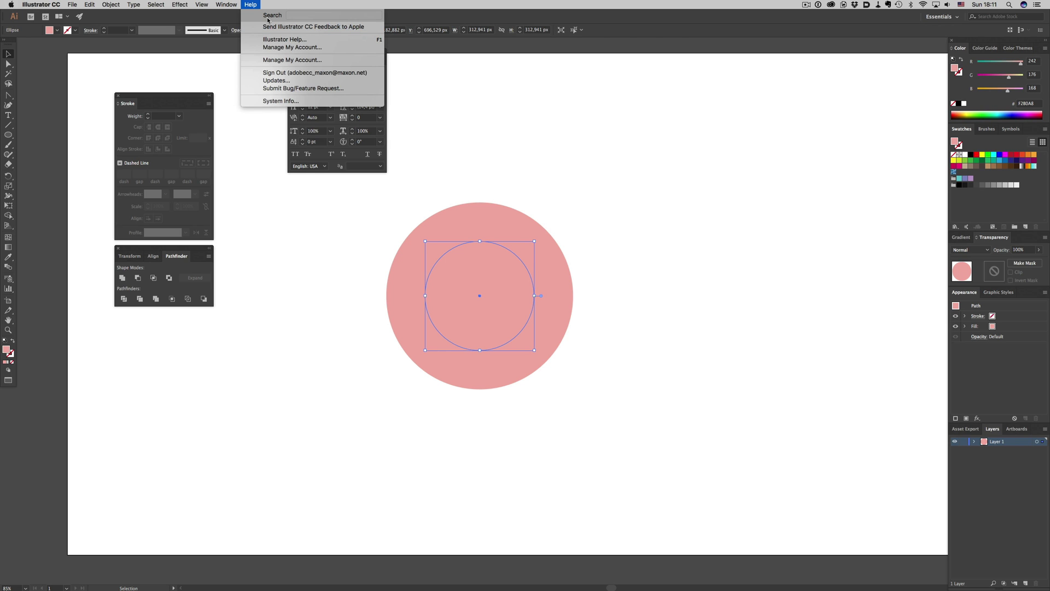
{"action": "type", "text": "divide"}
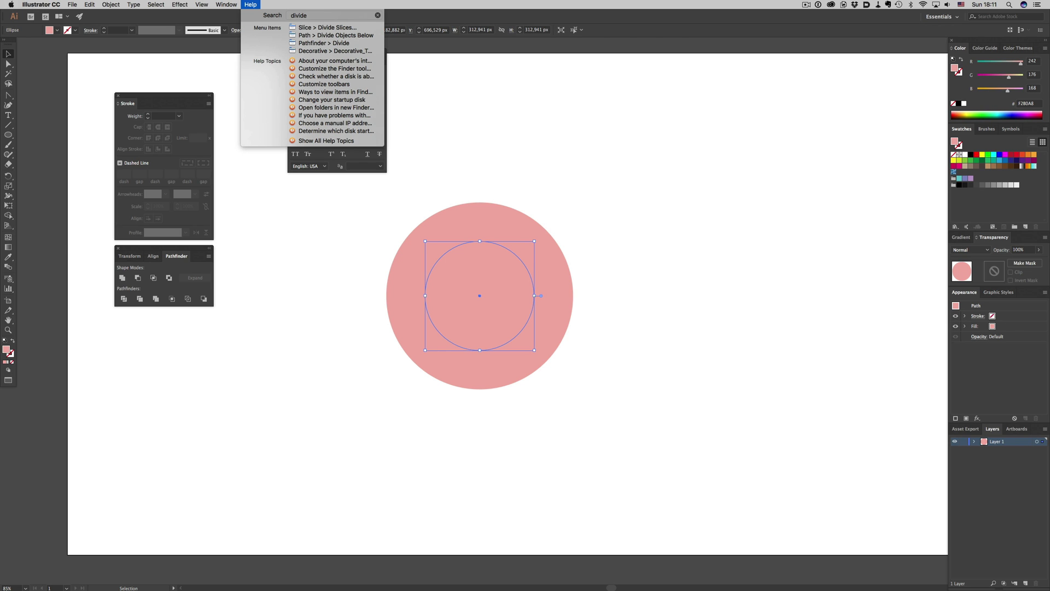
{"action": "key", "text": "Down"}
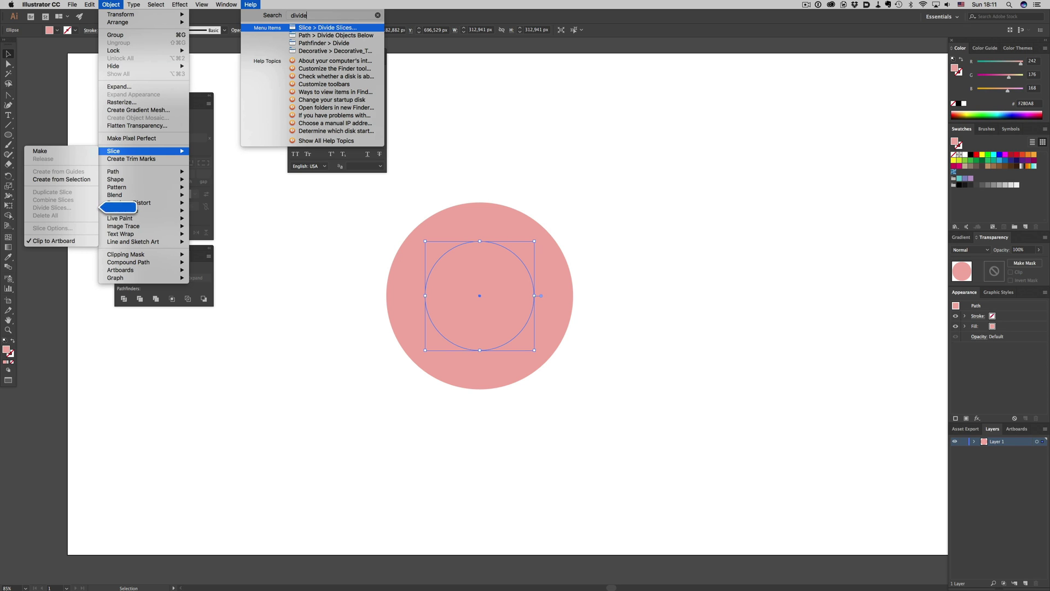
{"action": "key", "text": "Down"}
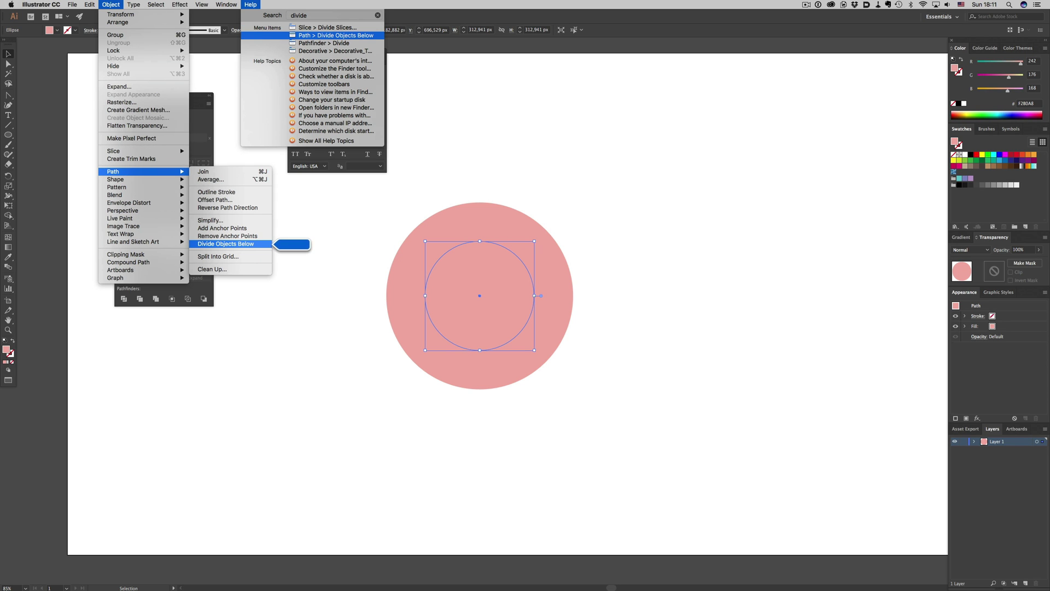
{"action": "key", "text": "Down"}
{"action": "key", "text": "Down"}
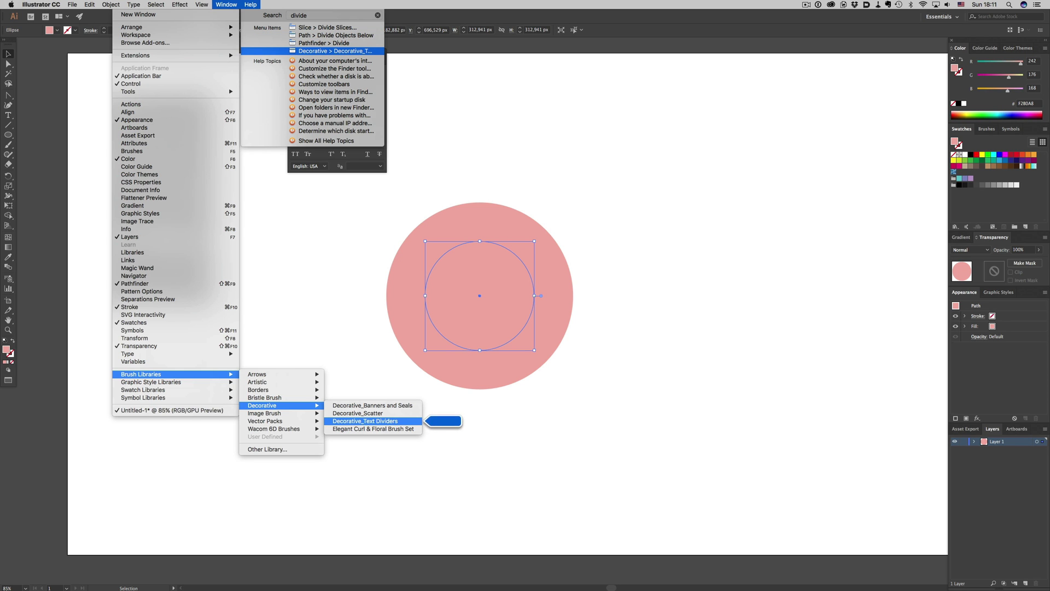
Step: Run Pathfinder Divide on the circles and delete the inner piece, leaving a ring
{"action": "key", "text": "Up"}
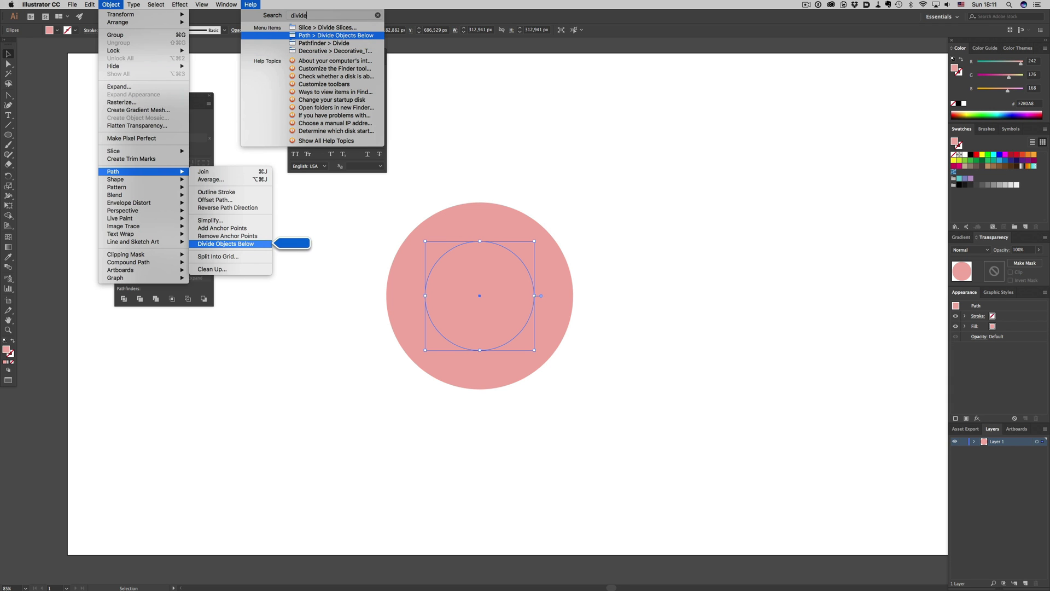
{"action": "key", "text": "Return"}
{"action": "left_click", "coordinate": [477, 302]}
{"action": "key", "text": "Delete"}
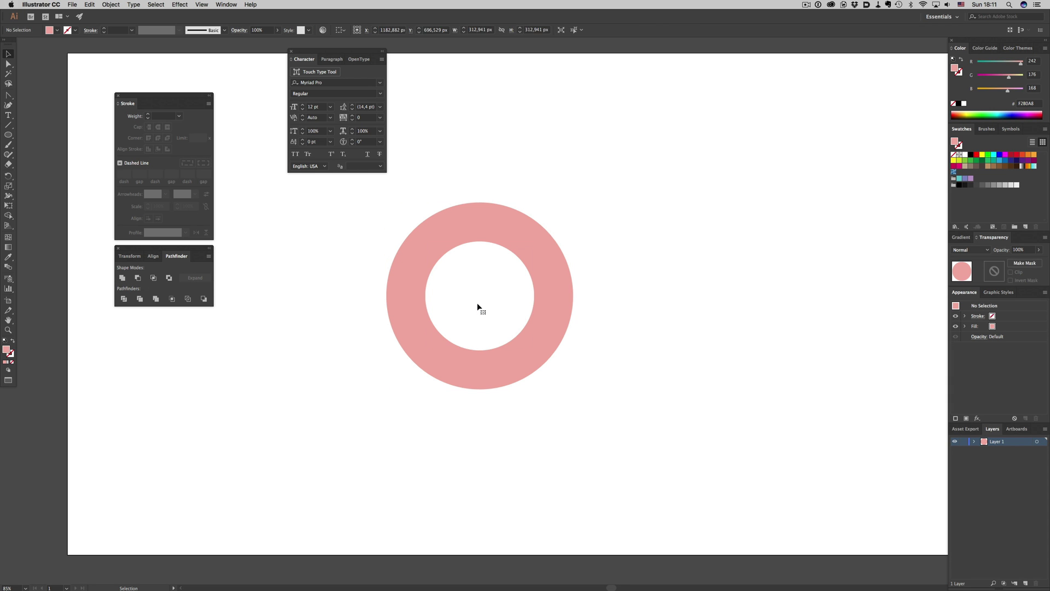